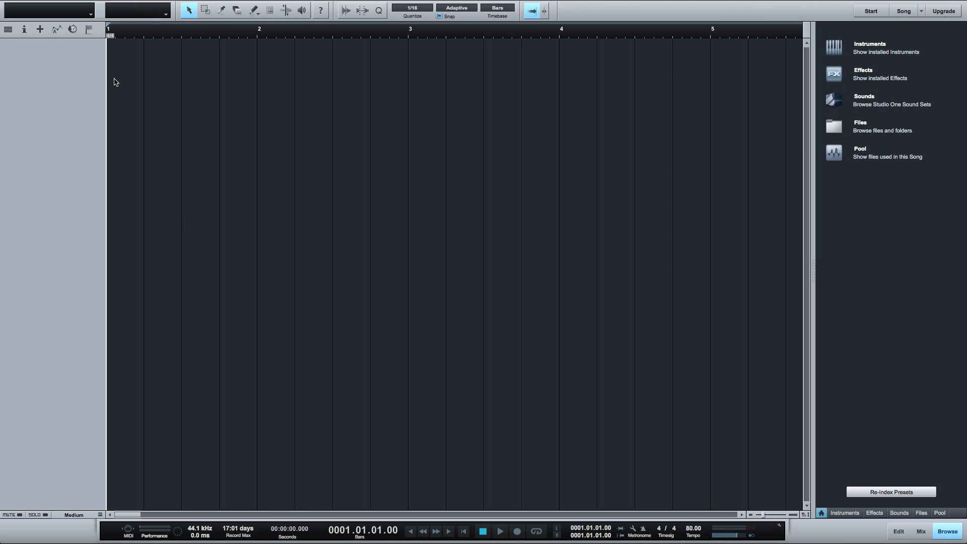
Open Preferences at External Devices and start adding a new device.
{"action": "left_click", "coordinate": [60, 7]}
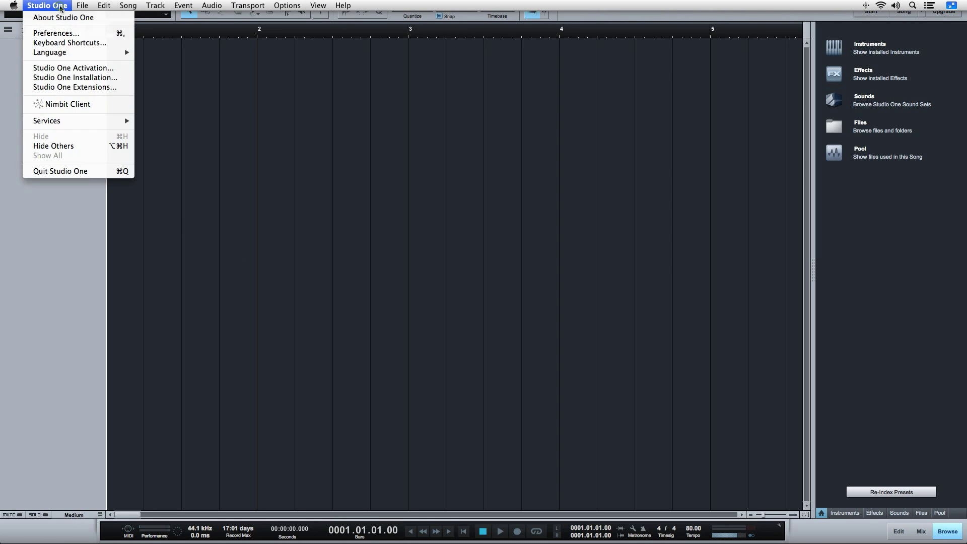
{"action": "left_click", "coordinate": [61, 34]}
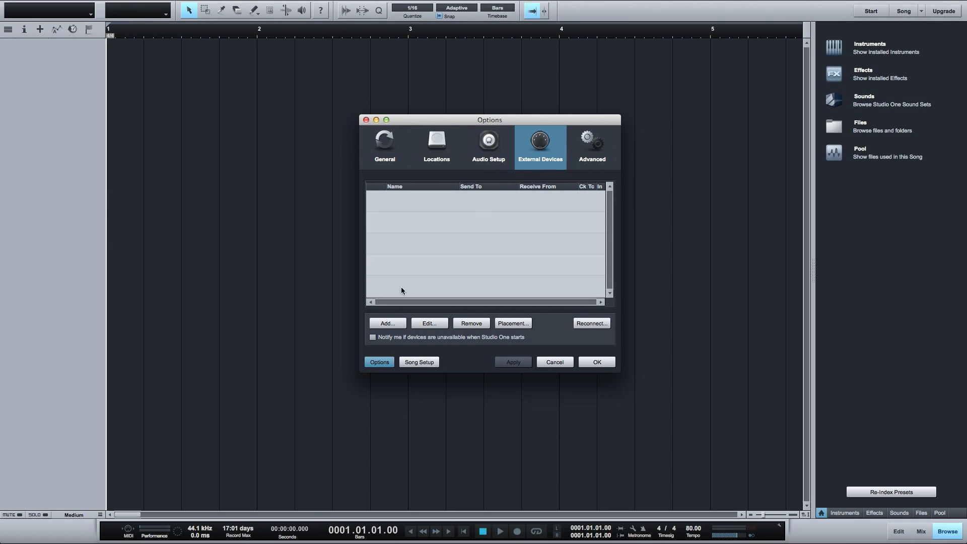
{"action": "left_click", "coordinate": [384, 324]}
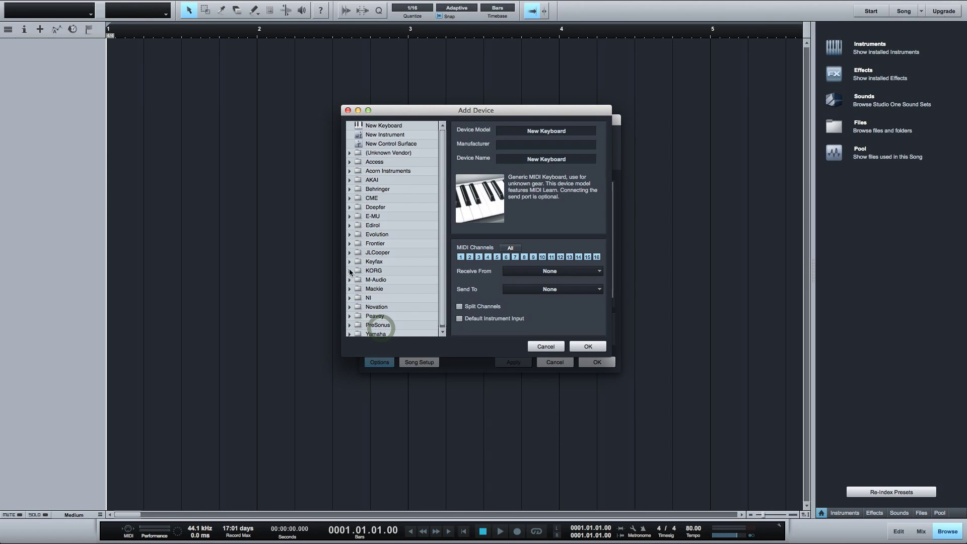
Browse the M-Audio device models and look at the Oxygen8 entry.
{"action": "scroll", "coordinate": [415, 204], "scroll_direction": "down", "scroll_amount": 1}
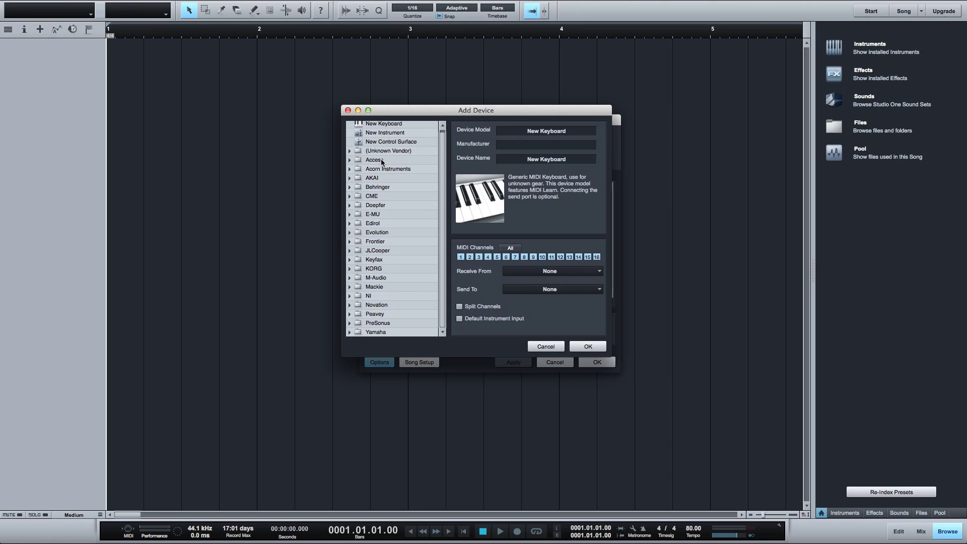
{"action": "left_click", "coordinate": [377, 278]}
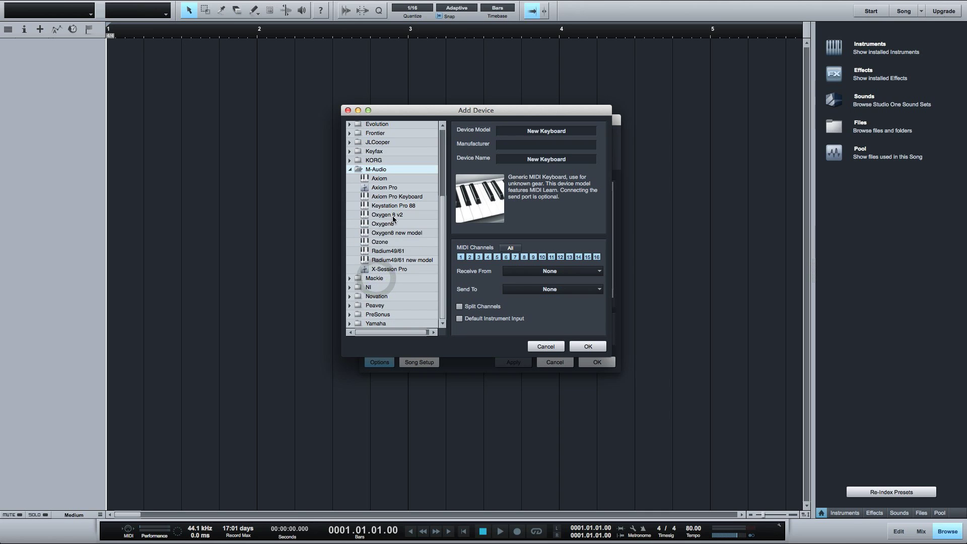
{"action": "left_click", "coordinate": [384, 223]}
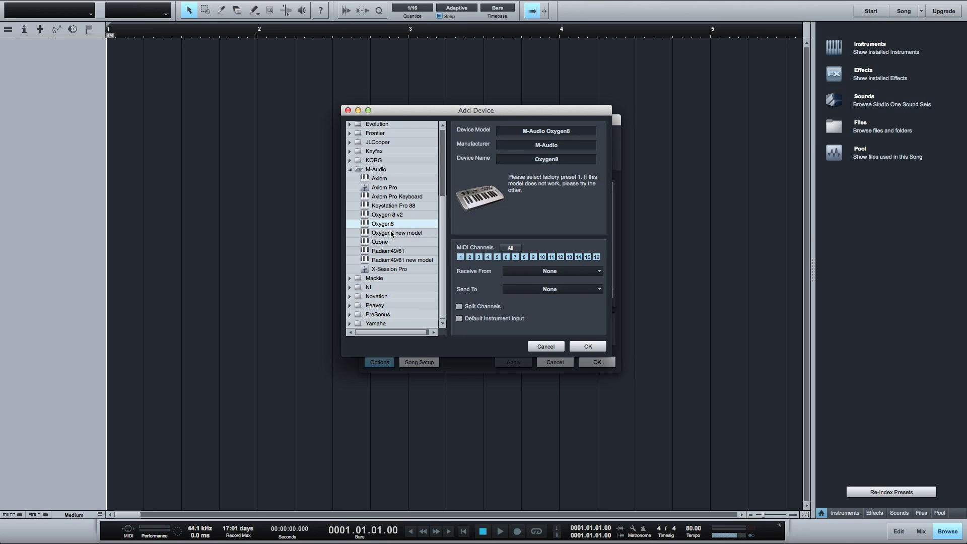
{"action": "left_click", "coordinate": [358, 172]}
{"action": "scroll", "coordinate": [389, 177], "scroll_direction": "up", "scroll_amount": 5}
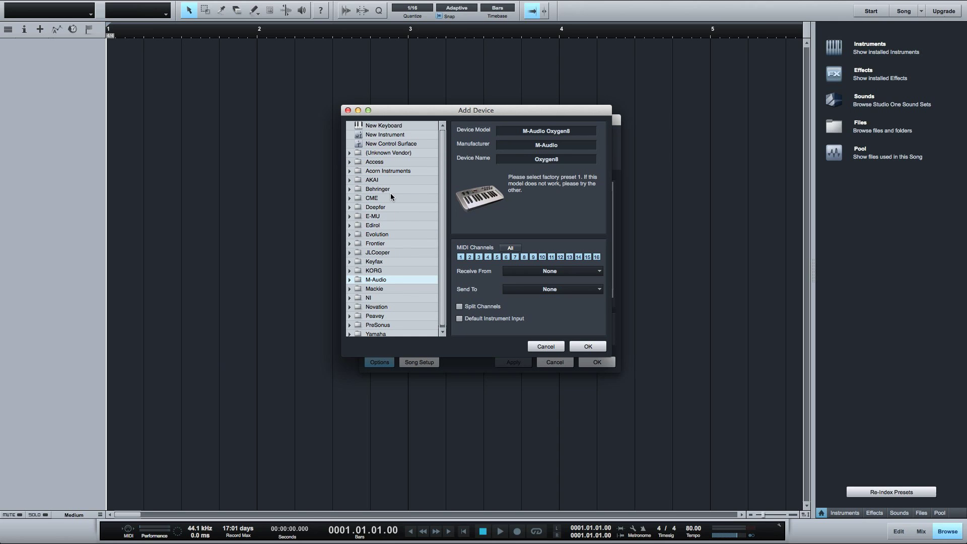
Choose a generic New Keyboard and name it 'M-audio Oxygen 49 v3'.
{"action": "left_click", "coordinate": [398, 127]}
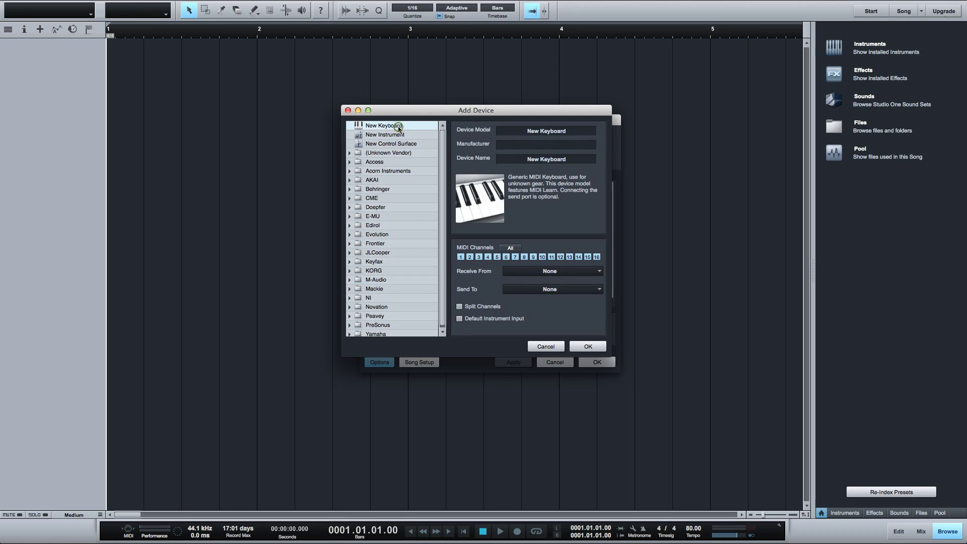
{"action": "left_click", "coordinate": [544, 158]}
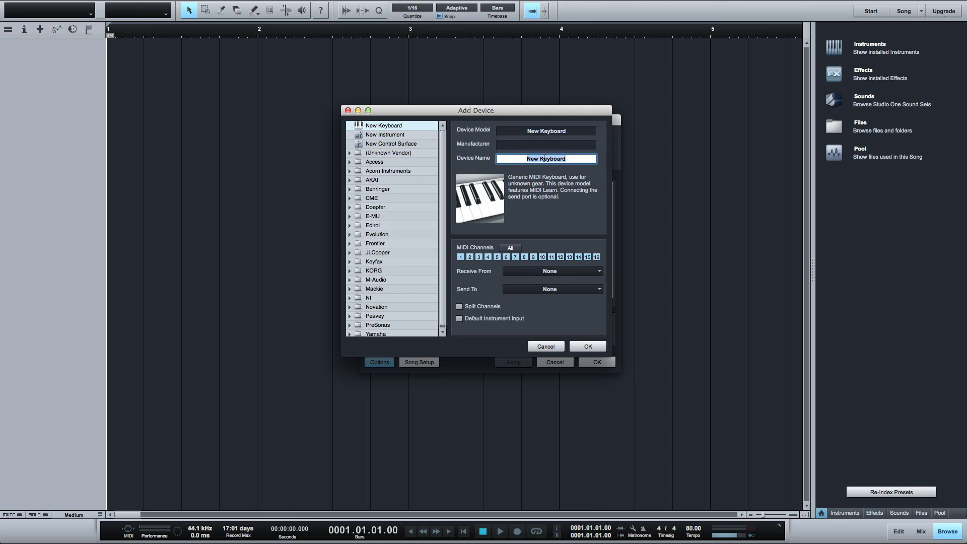
{"action": "type", "text": "M-audio Oxygen 49 v3"}
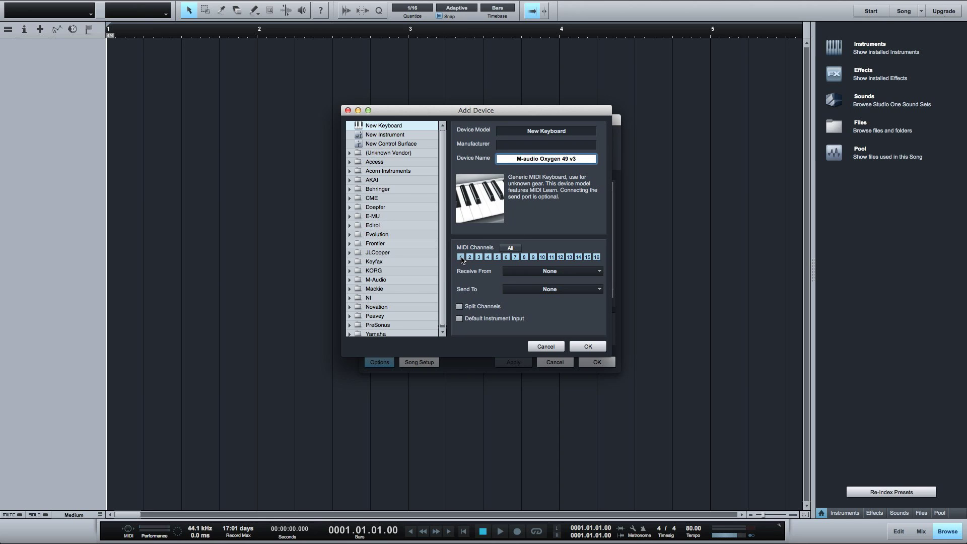
Enable all 16 channels, receive from Oxygen 49, leave Send To at None, and confirm.
{"action": "left_click", "coordinate": [514, 250]}
{"action": "left_click", "coordinate": [514, 249]}
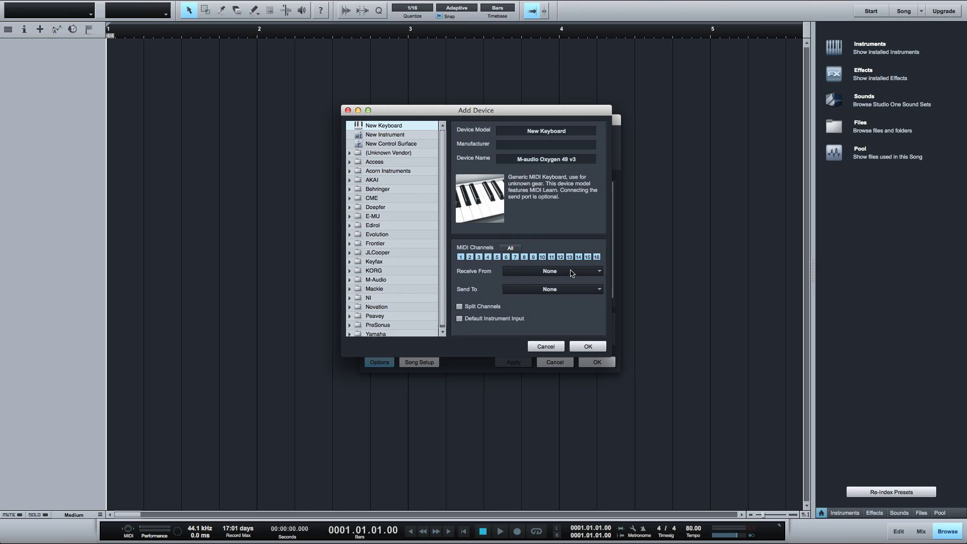
{"action": "left_click", "coordinate": [527, 273]}
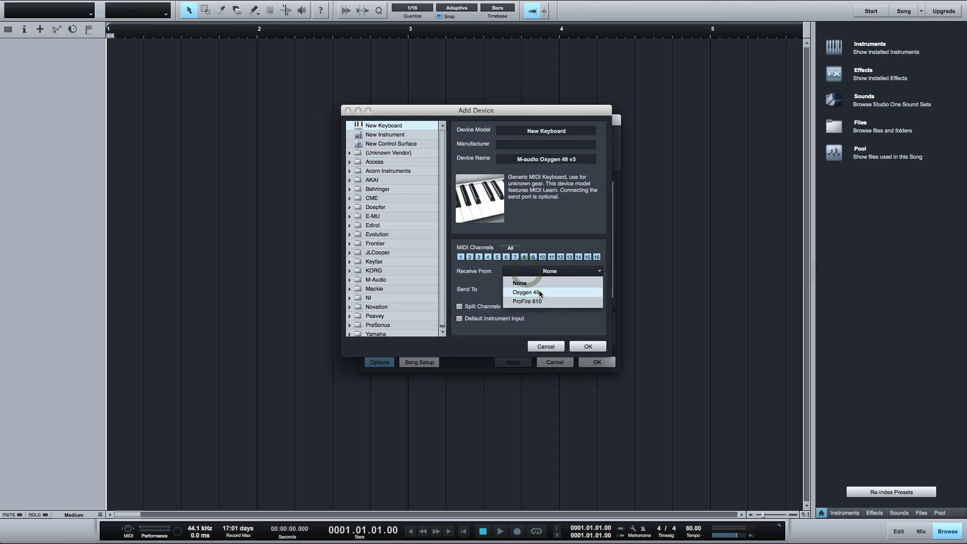
{"action": "left_click", "coordinate": [570, 292]}
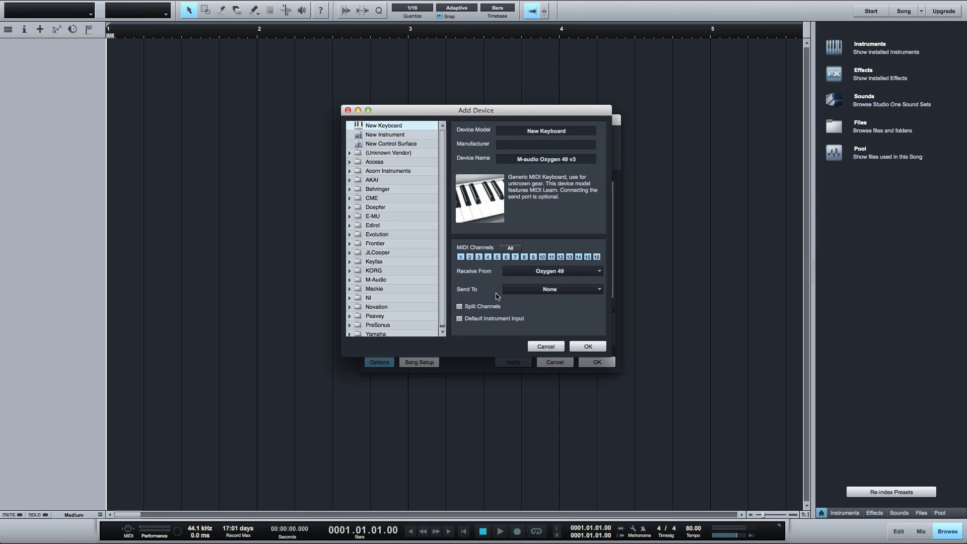
{"action": "left_click", "coordinate": [549, 292]}
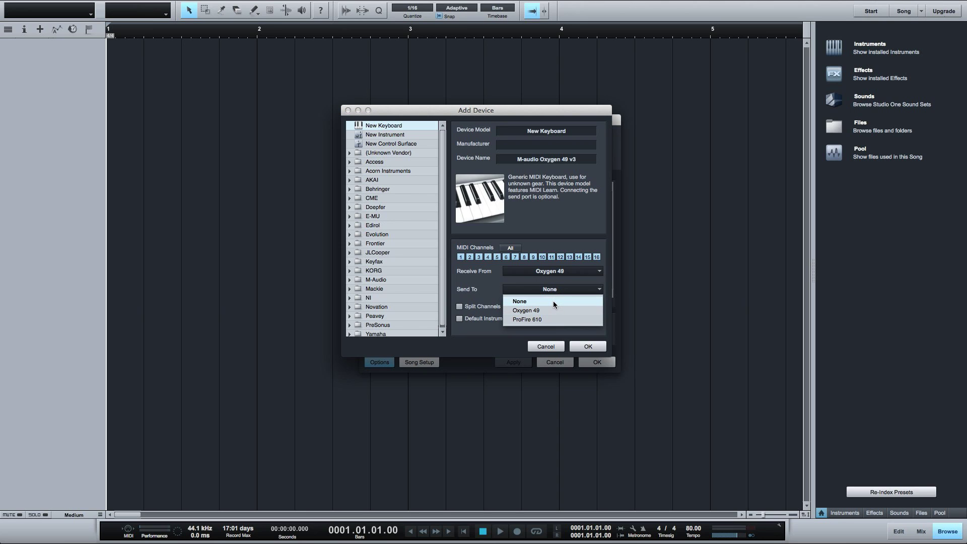
{"action": "left_click", "coordinate": [554, 300]}
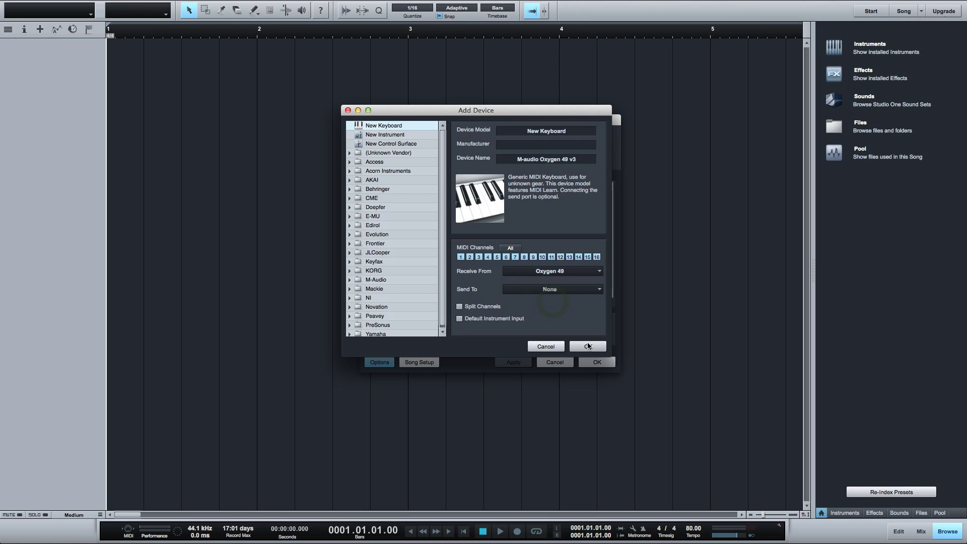
{"action": "left_click", "coordinate": [588, 347]}
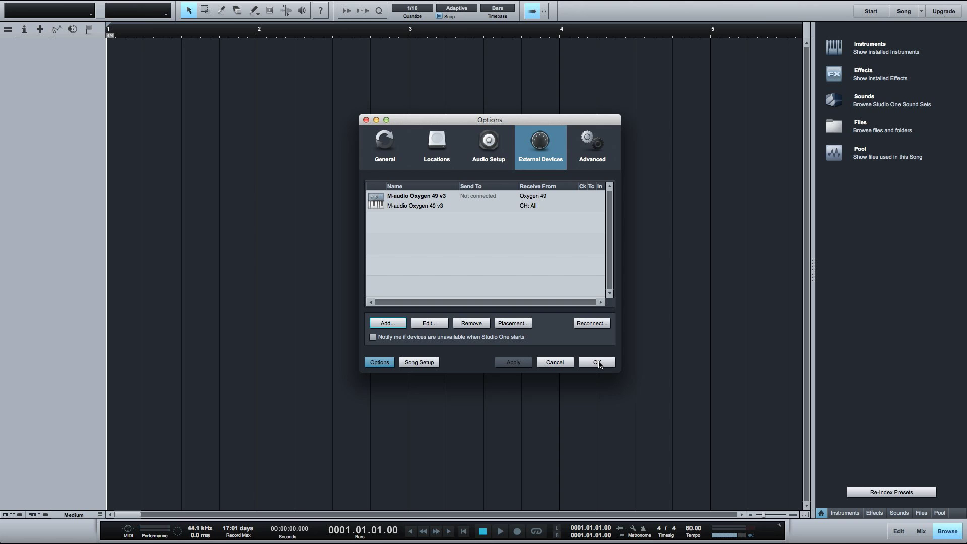
Close Options, open the Mix console with F3, and show its External devices list.
{"action": "left_click", "coordinate": [598, 363]}
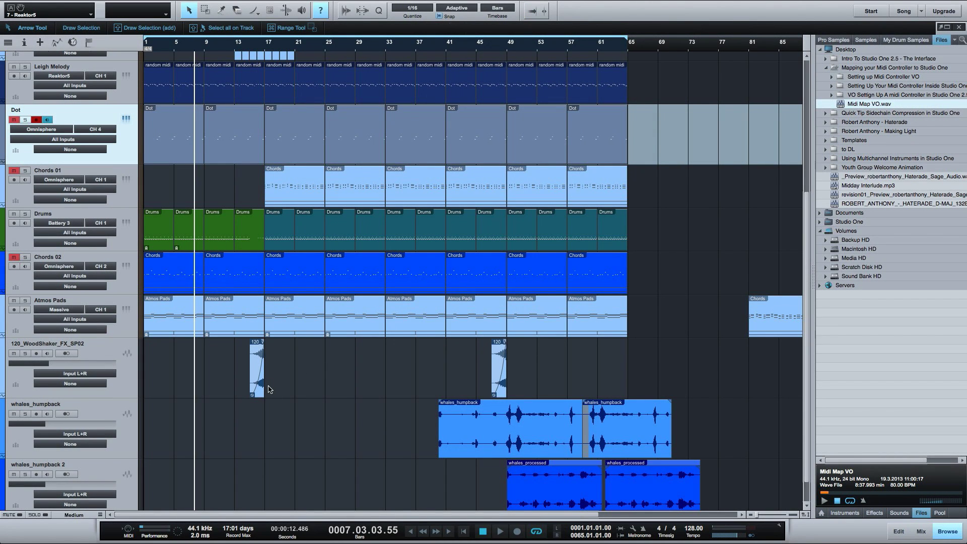
{"action": "key", "text": "F3"}
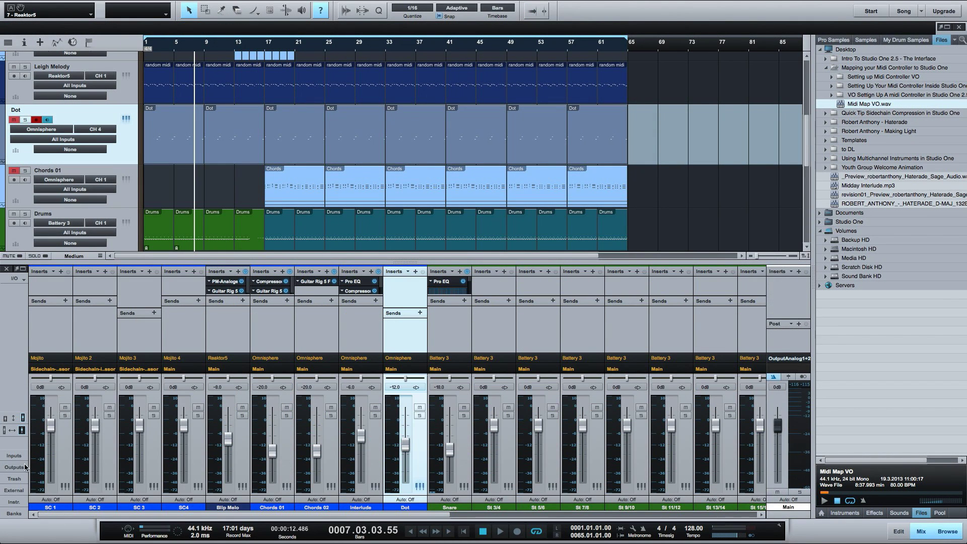
{"action": "left_click", "coordinate": [15, 490]}
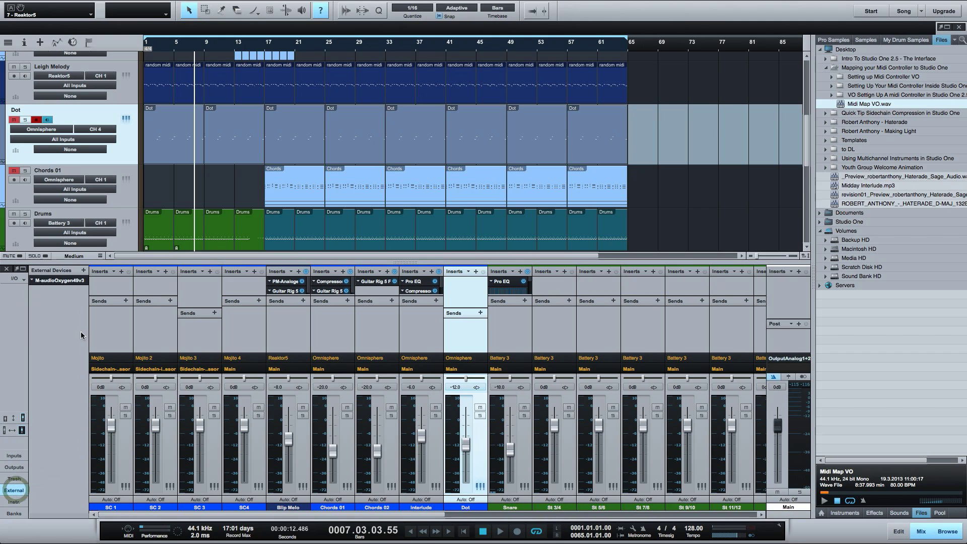
Open the Oxygen 49 v3 editor and use MIDI Learn to capture Control9–Control23.
{"action": "double_click", "coordinate": [63, 282]}
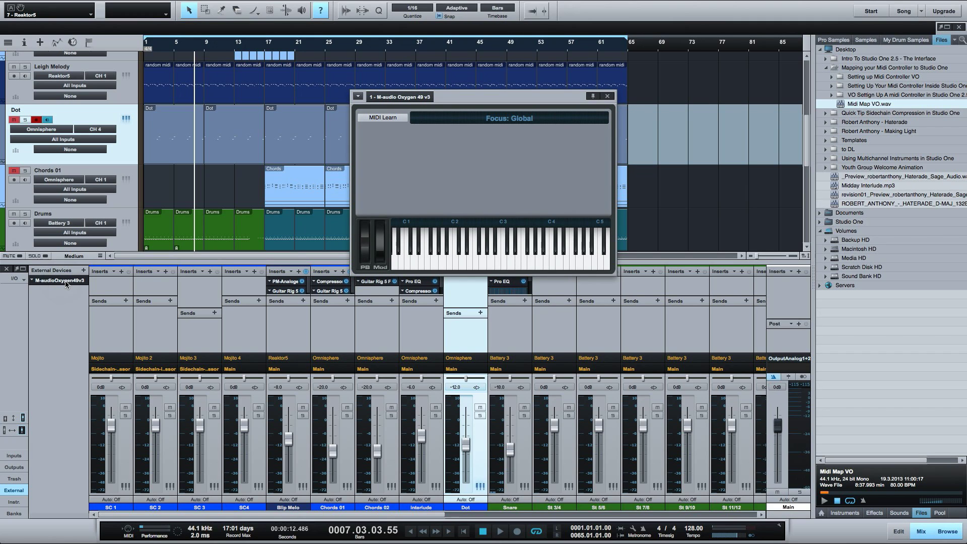
{"action": "left_click", "coordinate": [386, 117]}
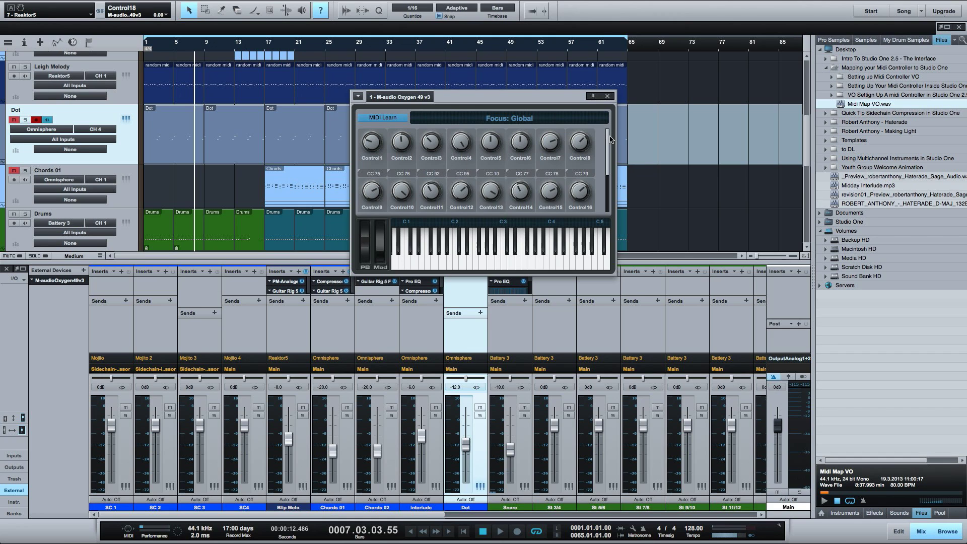
{"action": "left_click_drag", "start_coordinate": [608, 136], "coordinate": [608, 184]}
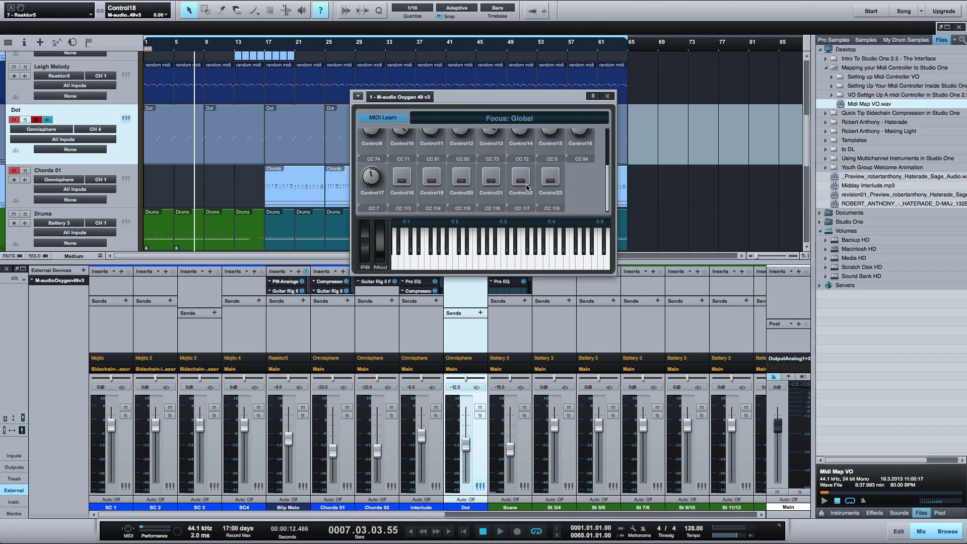
Assign the Loop Selection command to Control18.
{"action": "right_click", "coordinate": [409, 184]}
{"action": "left_click", "coordinate": [415, 185]}
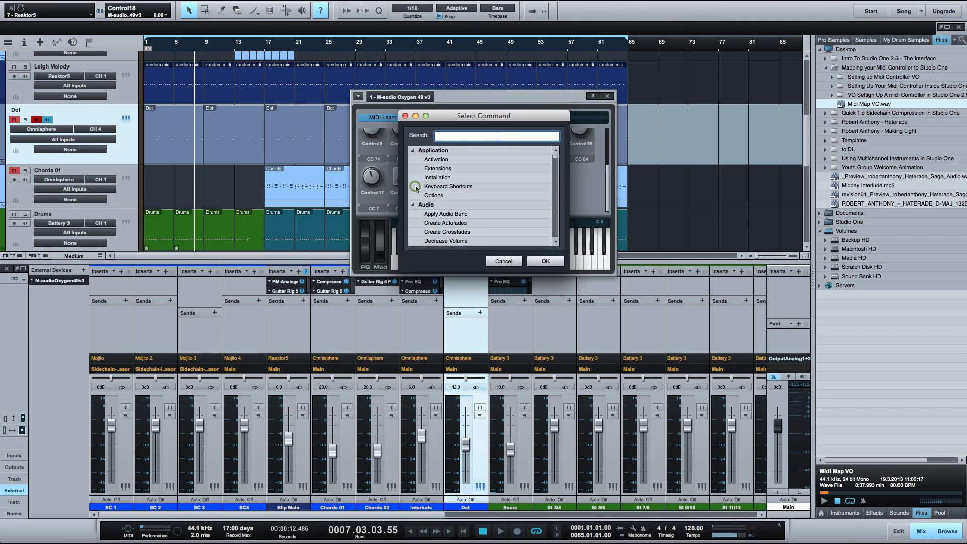
{"action": "type", "text": "loop"}
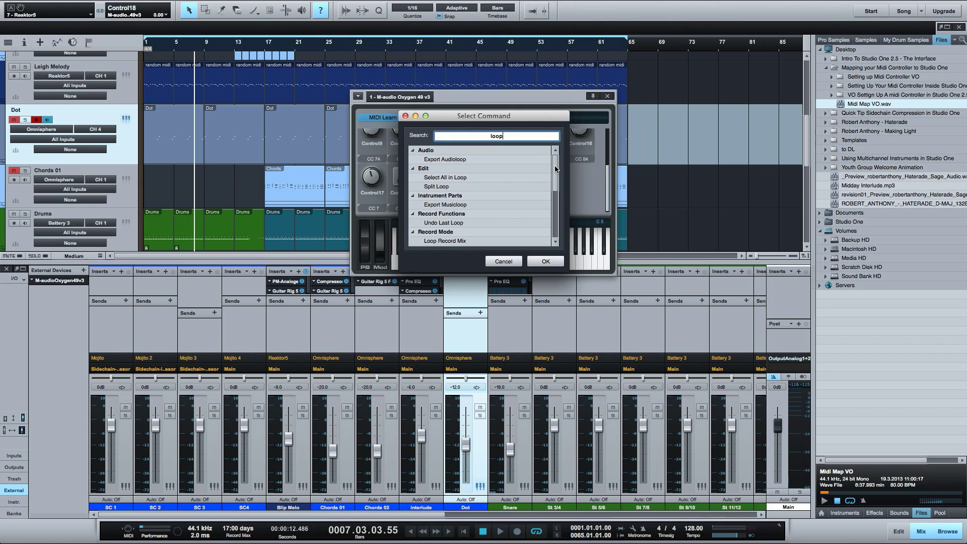
{"action": "left_click_drag", "start_coordinate": [556, 169], "coordinate": [558, 198]}
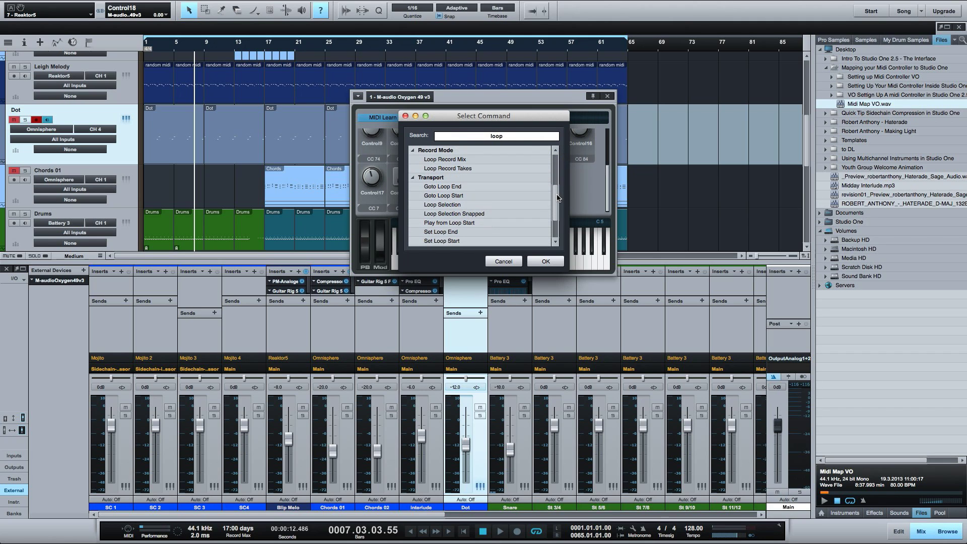
{"action": "left_click", "coordinate": [443, 205]}
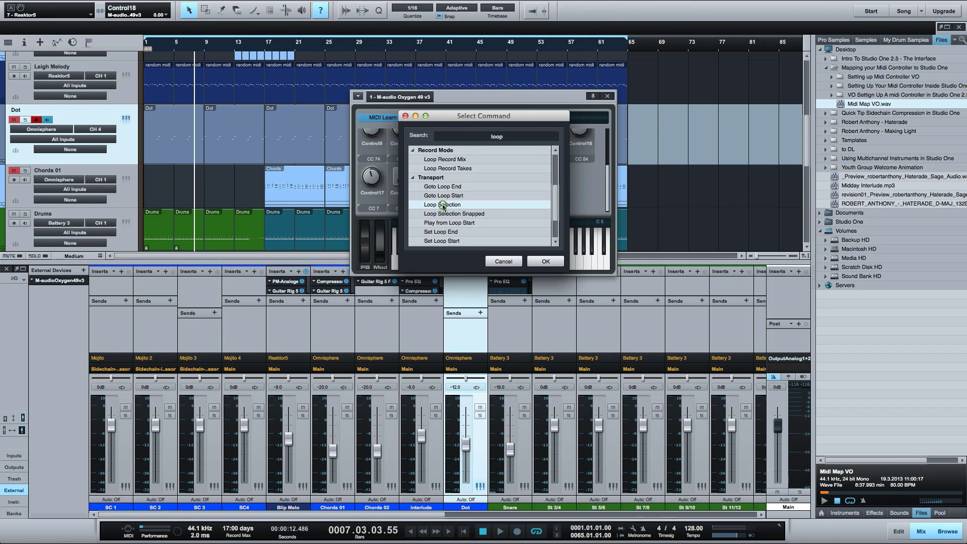
{"action": "left_click", "coordinate": [545, 262]}
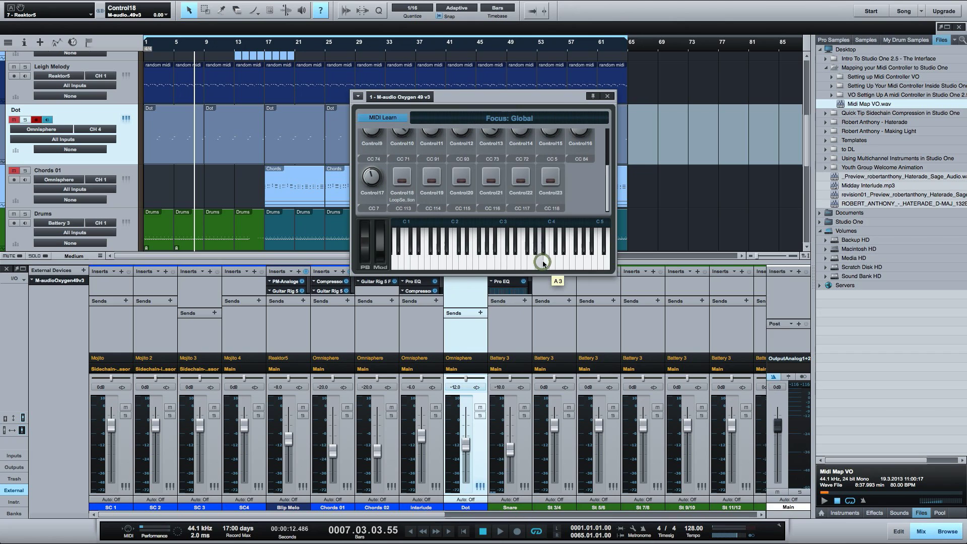
Assign the Rewind Bar command to Control19.
{"action": "right_click", "coordinate": [432, 182]}
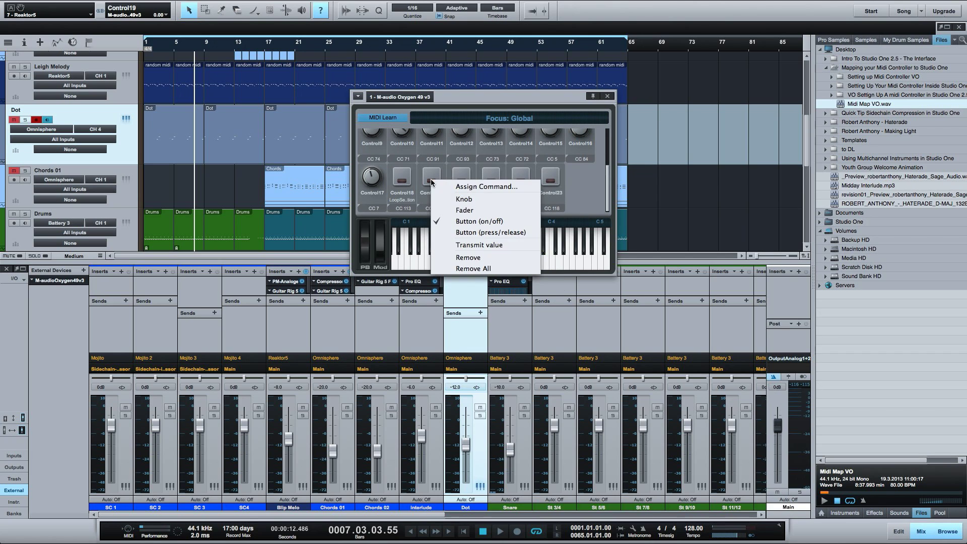
{"action": "left_click", "coordinate": [515, 187]}
{"action": "type", "text": "re"}
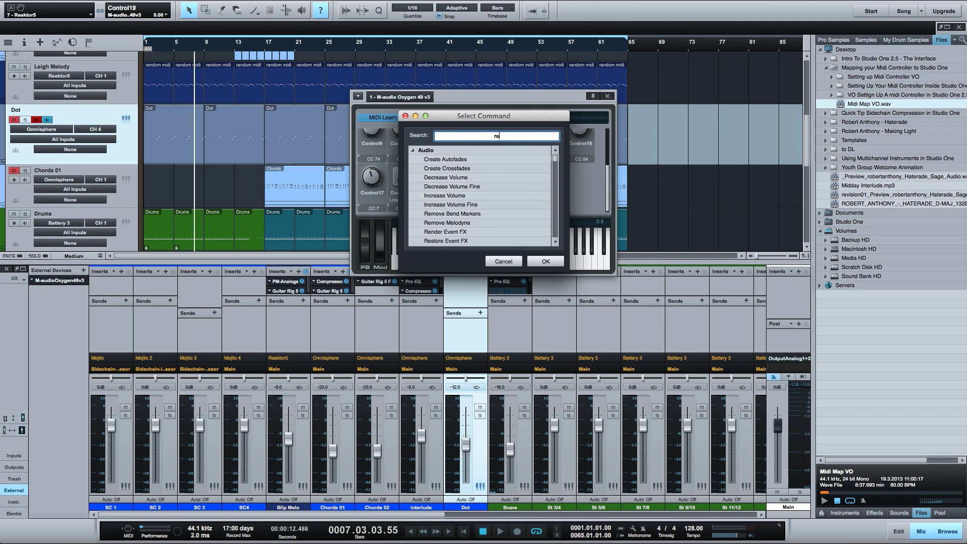
{"action": "type", "text": "wind"}
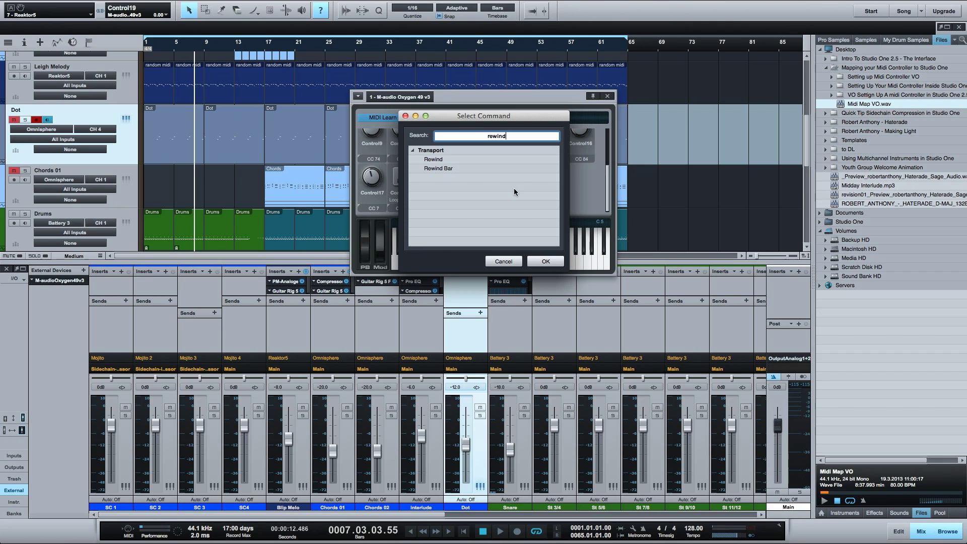
{"action": "left_click", "coordinate": [468, 159]}
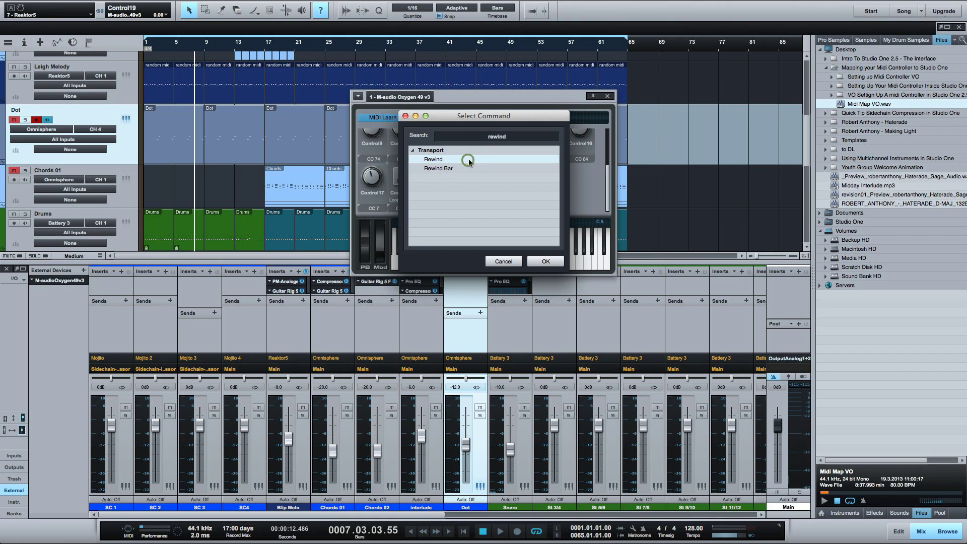
{"action": "left_click", "coordinate": [447, 169]}
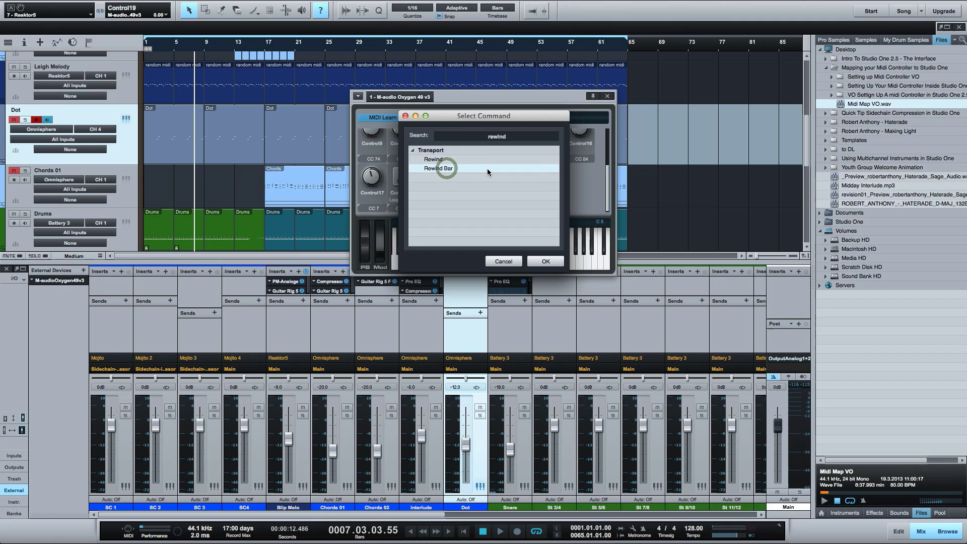
{"action": "left_click", "coordinate": [546, 261]}
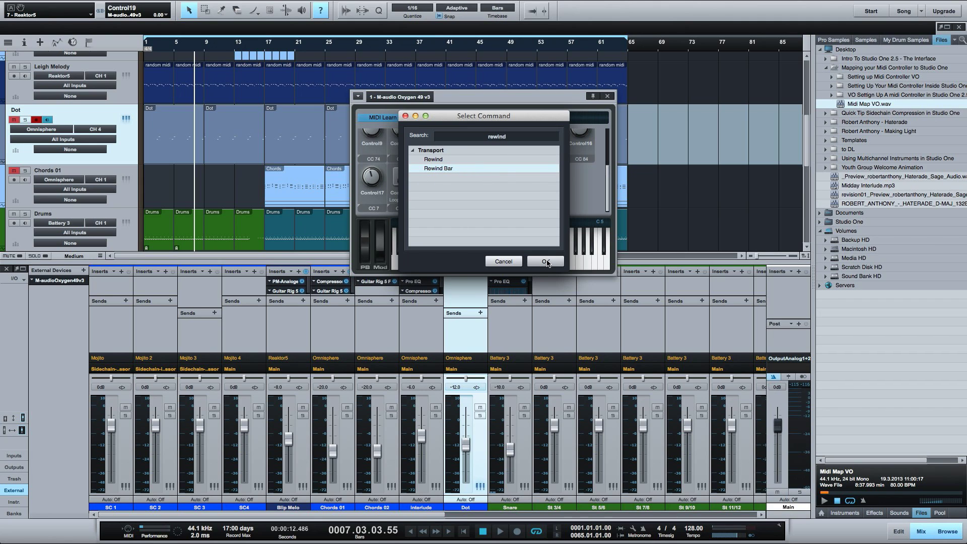
{"action": "left_click", "coordinate": [546, 261]}
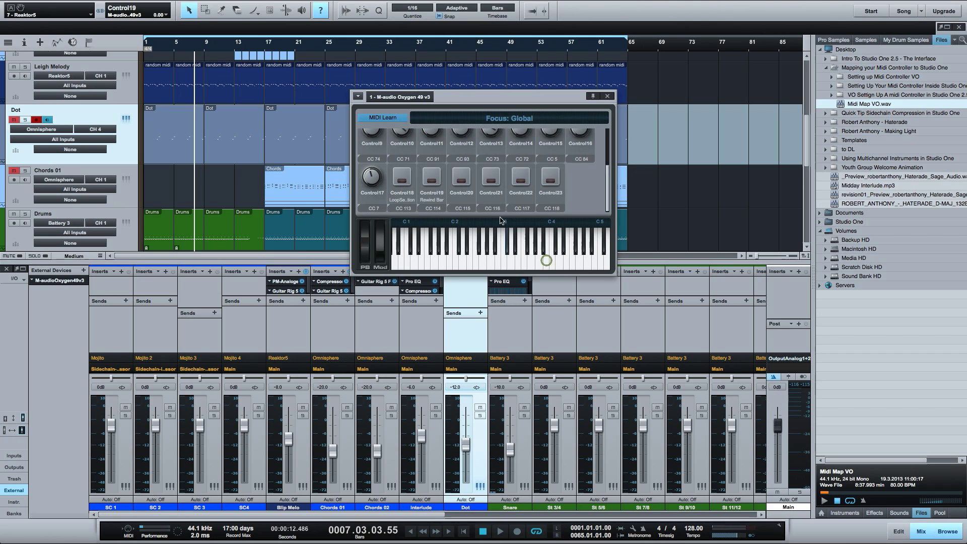
Assign the Forward Bar command to Control20.
{"action": "right_click", "coordinate": [471, 180]}
{"action": "left_click", "coordinate": [473, 182]}
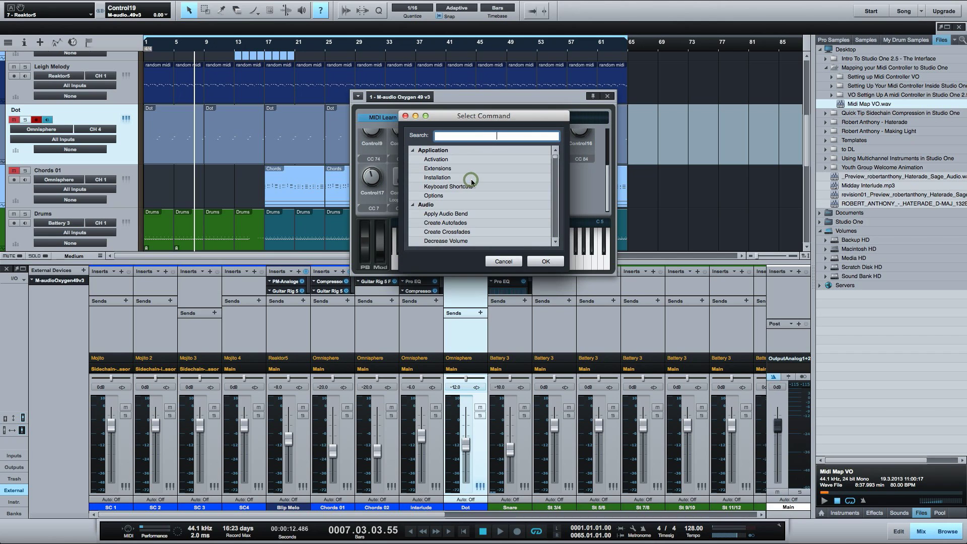
{"action": "type", "text": "forward"}
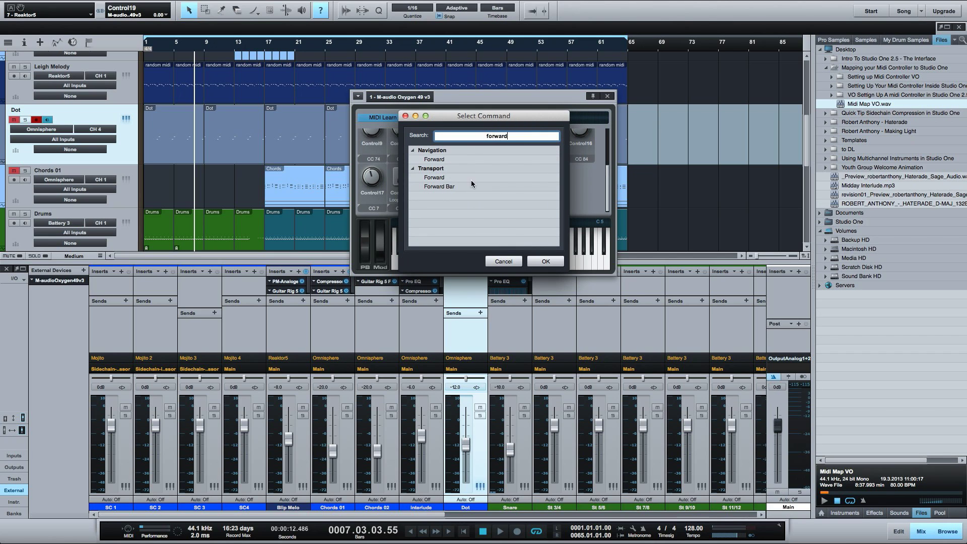
{"action": "left_click", "coordinate": [440, 189]}
{"action": "left_click", "coordinate": [538, 260]}
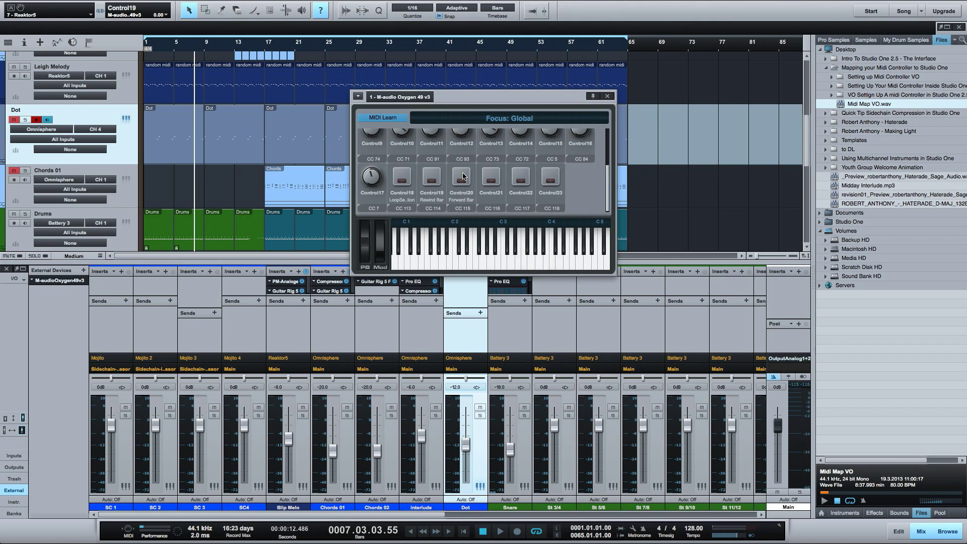
Assign the Stop command to Control21.
{"action": "left_click", "coordinate": [463, 176]}
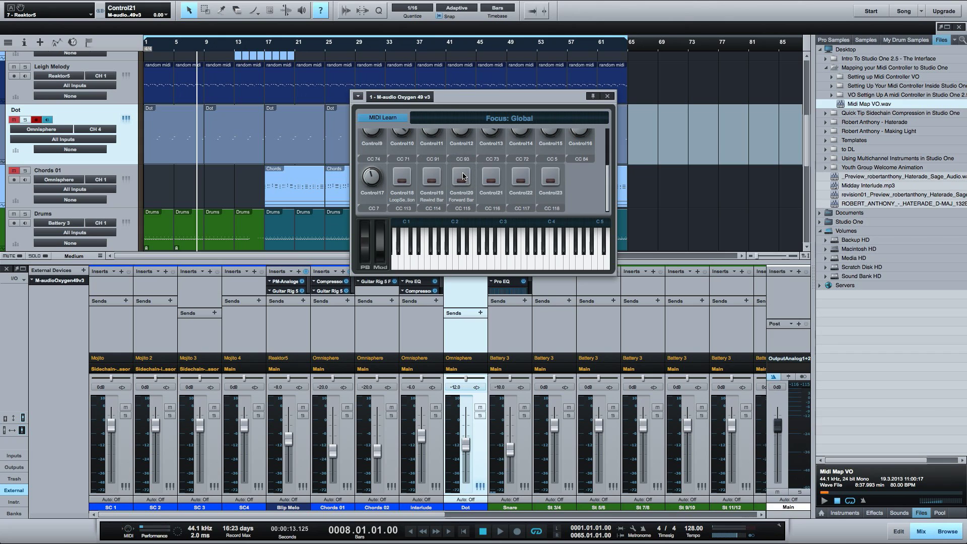
{"action": "right_click", "coordinate": [491, 177]}
{"action": "left_click", "coordinate": [534, 183]}
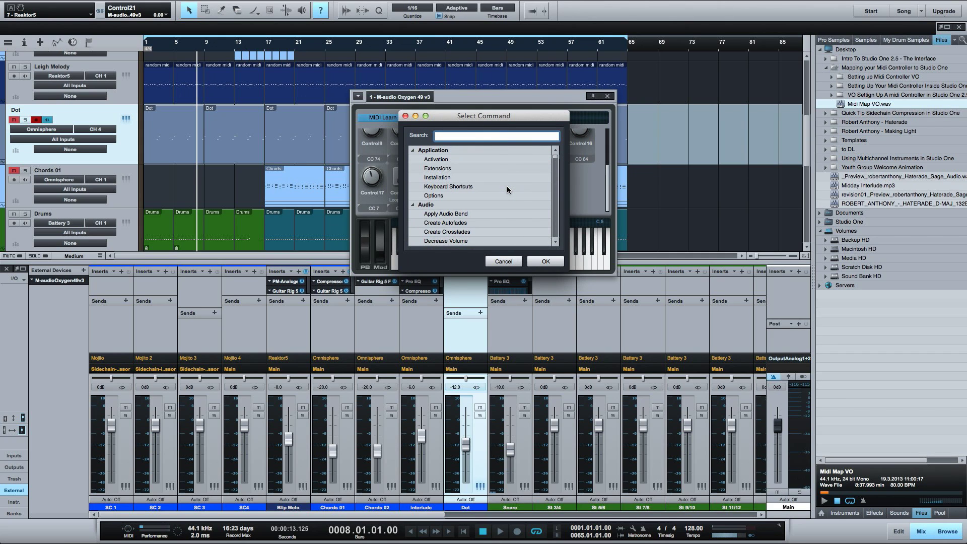
{"action": "type", "text": "stop"}
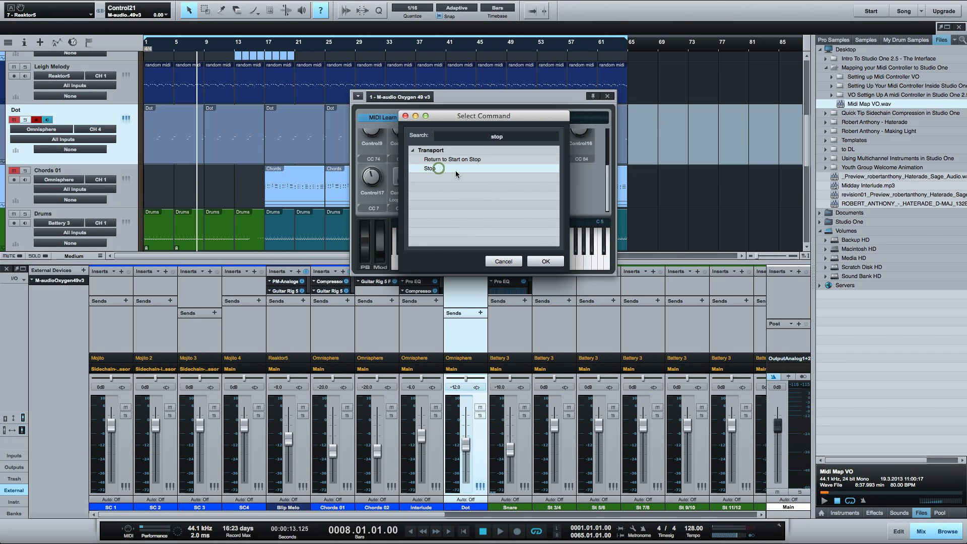
{"action": "left_click", "coordinate": [439, 169]}
{"action": "left_click", "coordinate": [542, 261]}
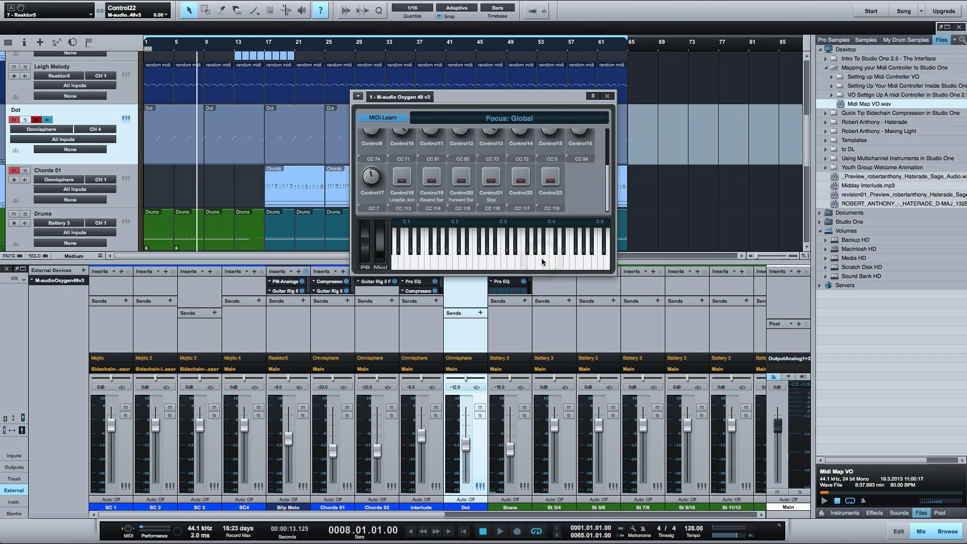
Assign the Toggle Start command to Control22.
{"action": "left_click", "coordinate": [533, 187]}
{"action": "right_click", "coordinate": [525, 182]}
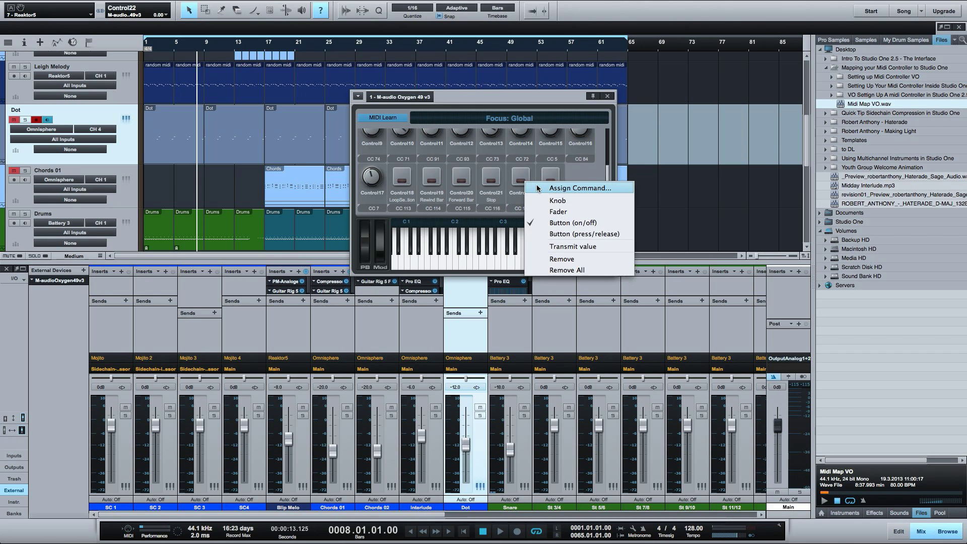
{"action": "left_click", "coordinate": [536, 184]}
{"action": "type", "text": "start"}
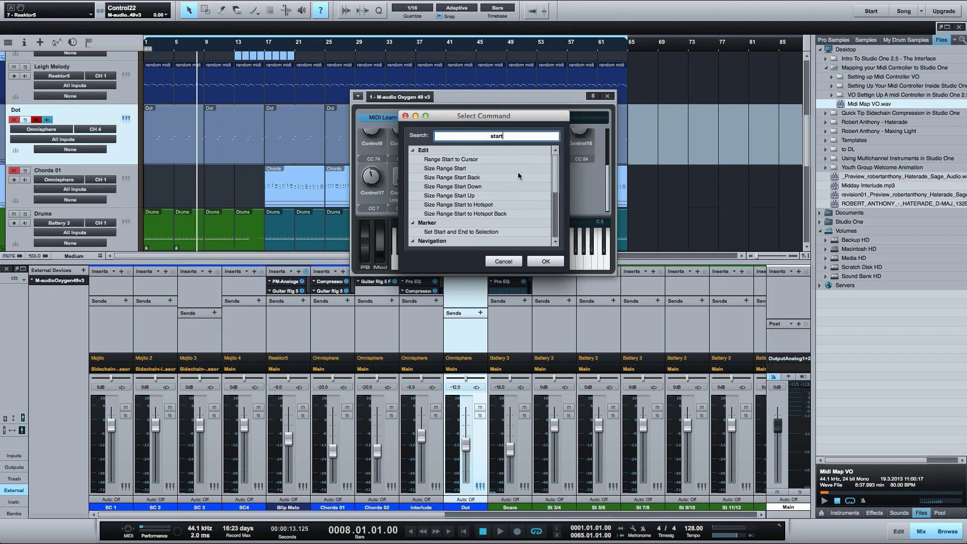
{"action": "scroll", "coordinate": [518, 171], "scroll_direction": "down", "scroll_amount": 5}
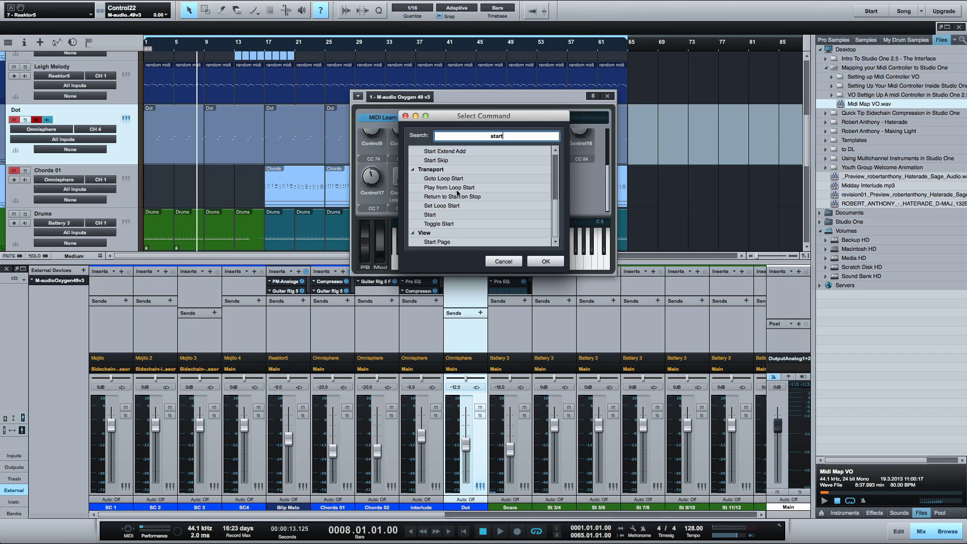
{"action": "left_click", "coordinate": [461, 225]}
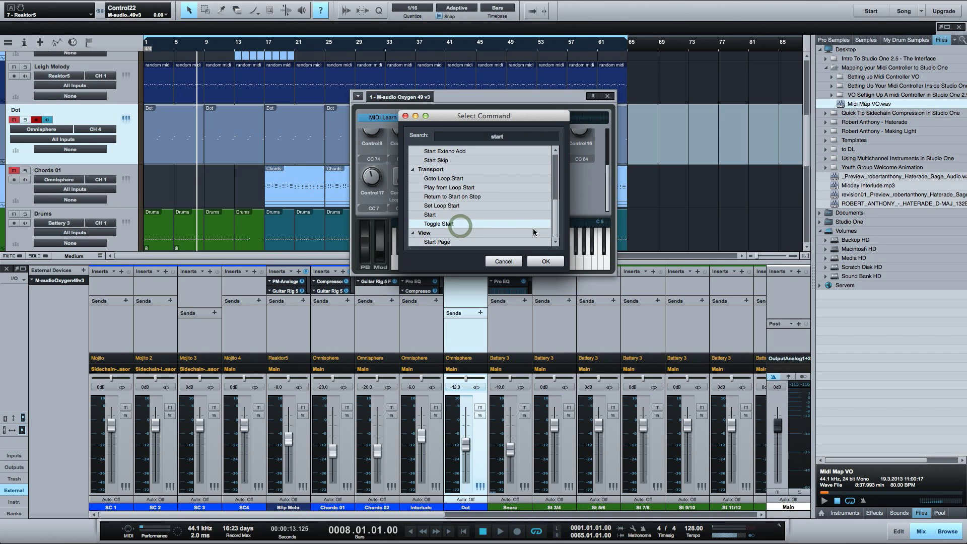
{"action": "left_click", "coordinate": [546, 261]}
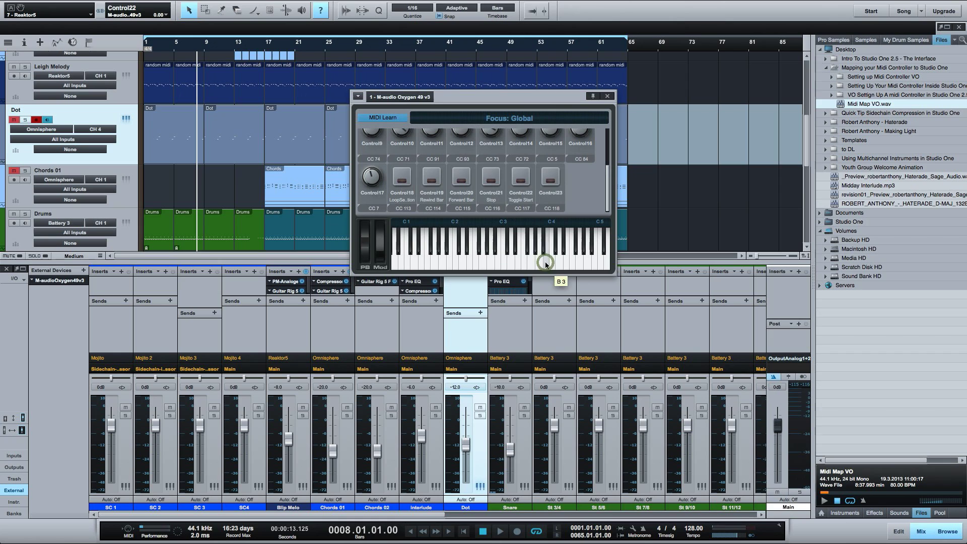
Assign the Record command to Control23.
{"action": "right_click", "coordinate": [550, 176]}
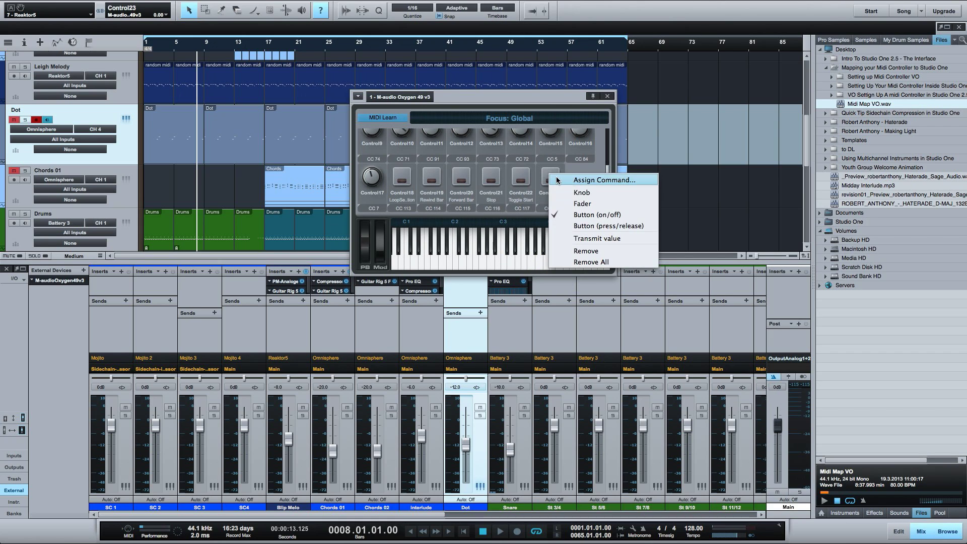
{"action": "left_click", "coordinate": [555, 181]}
{"action": "type", "text": "record"}
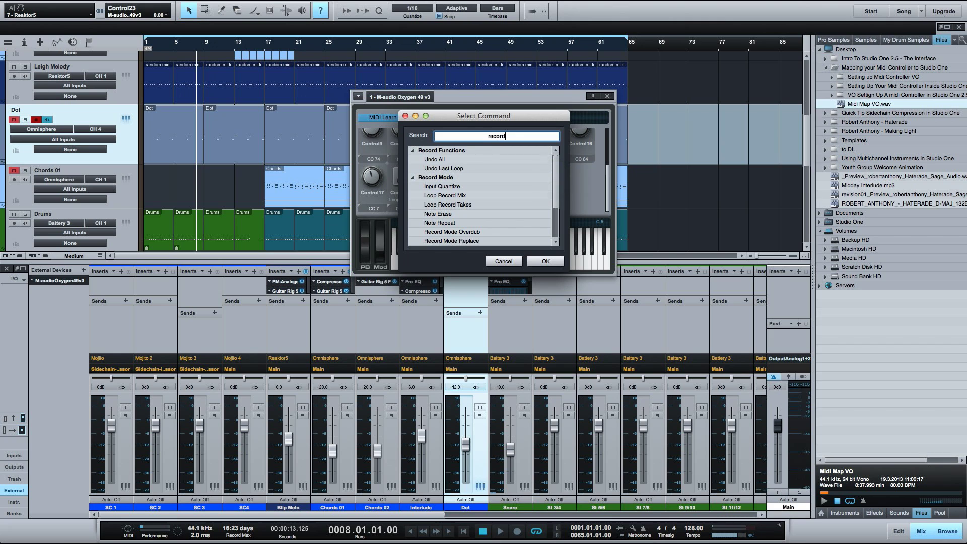
{"action": "scroll", "coordinate": [512, 202], "scroll_direction": "down", "scroll_amount": 2}
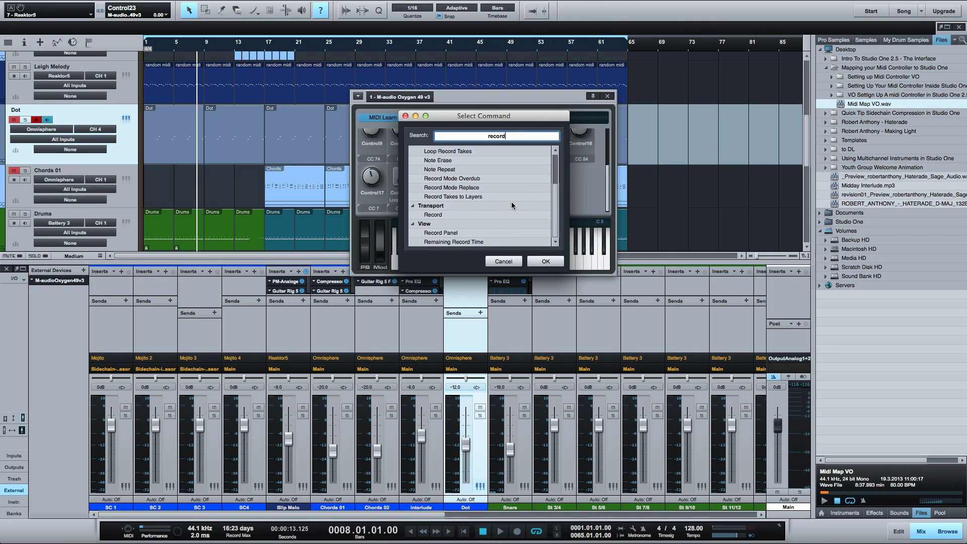
{"action": "left_click", "coordinate": [434, 214]}
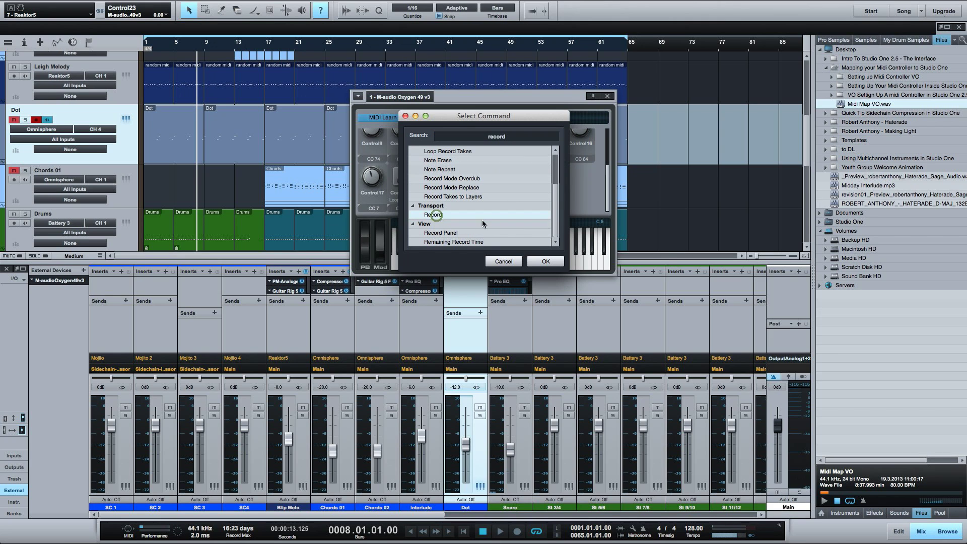
{"action": "left_click", "coordinate": [544, 261]}
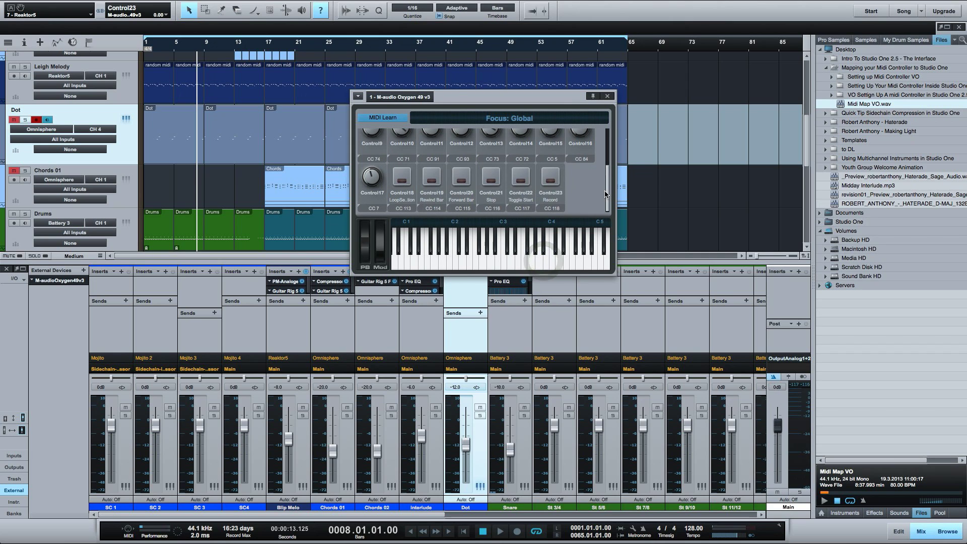
Change Control9, Control10 and Control17 from knobs to the Fader type.
{"action": "left_click_drag", "start_coordinate": [607, 194], "coordinate": [606, 149]}
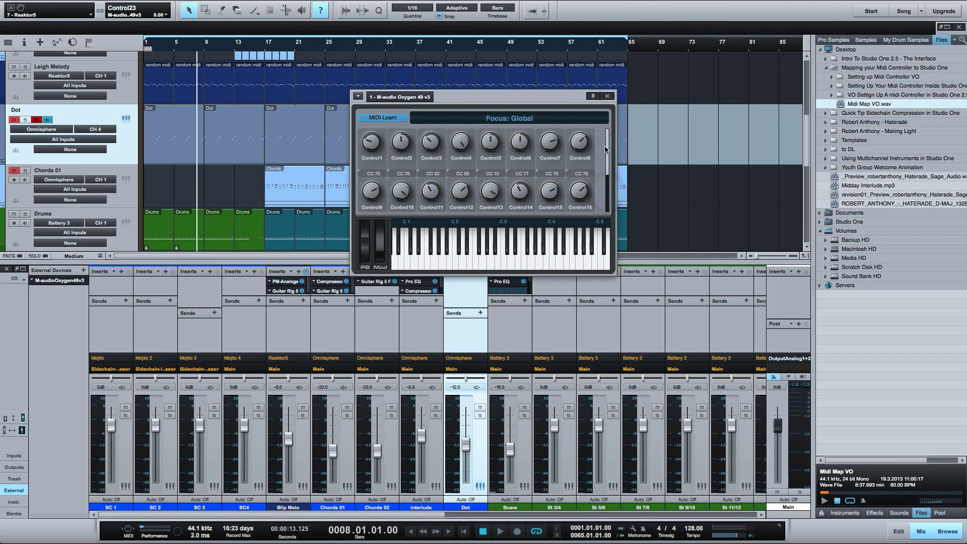
{"action": "right_click", "coordinate": [372, 191]}
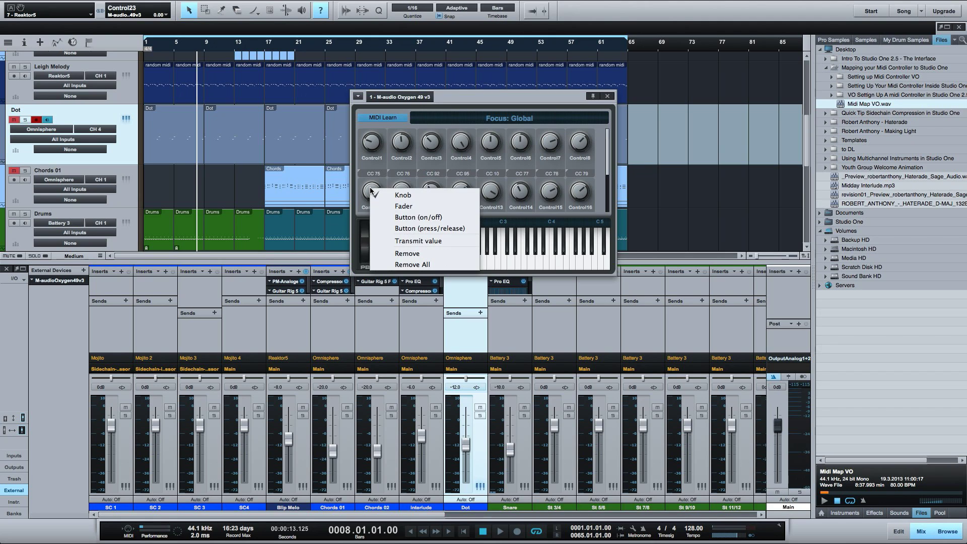
{"action": "left_click", "coordinate": [403, 206]}
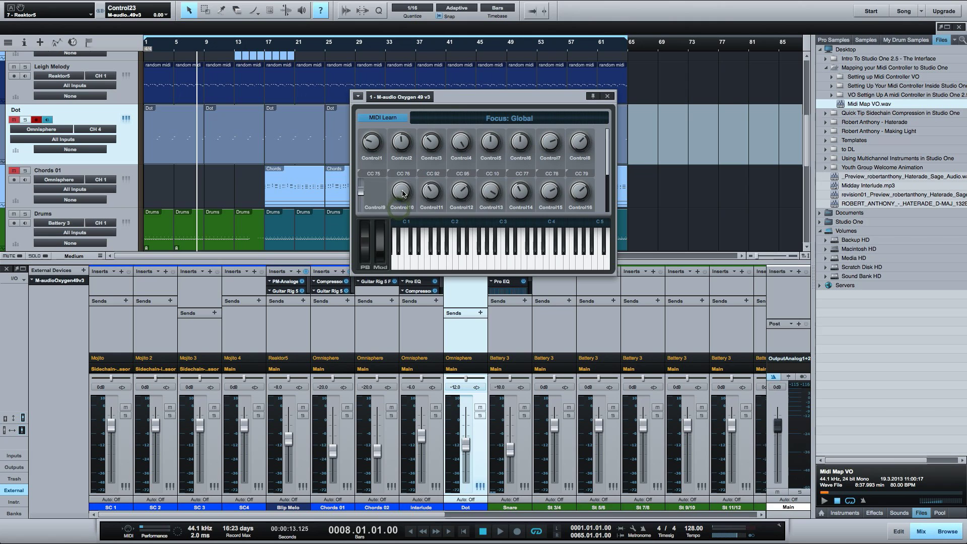
{"action": "right_click", "coordinate": [403, 193]}
{"action": "left_click", "coordinate": [425, 210]}
{"action": "scroll", "coordinate": [383, 187], "scroll_direction": "down", "scroll_amount": 3}
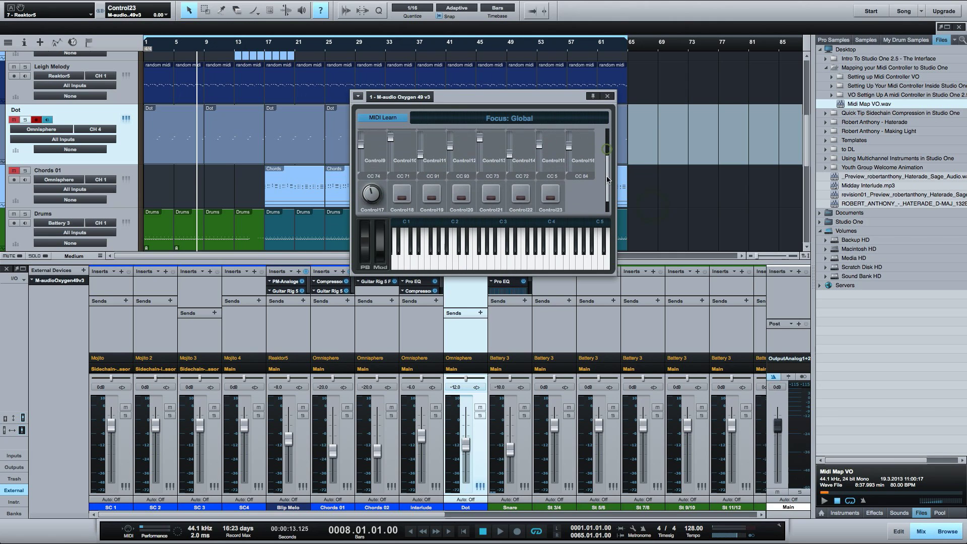
{"action": "right_click", "coordinate": [374, 185]}
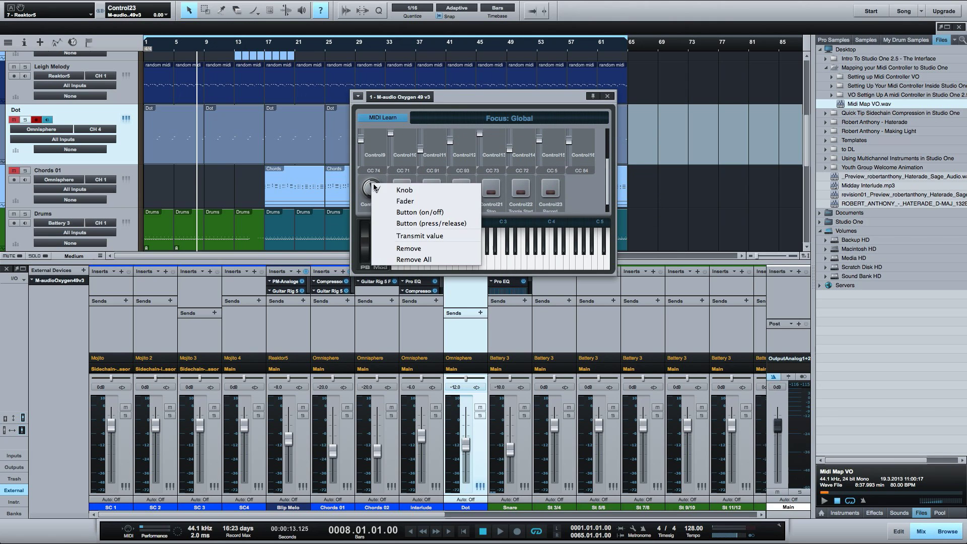
{"action": "left_click", "coordinate": [405, 206]}
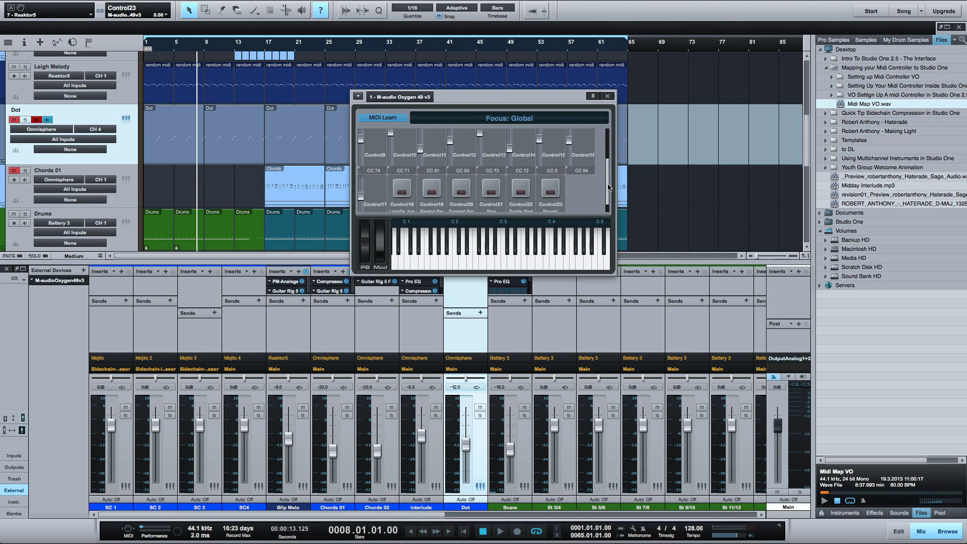
{"action": "left_click_drag", "start_coordinate": [607, 186], "coordinate": [608, 195]}
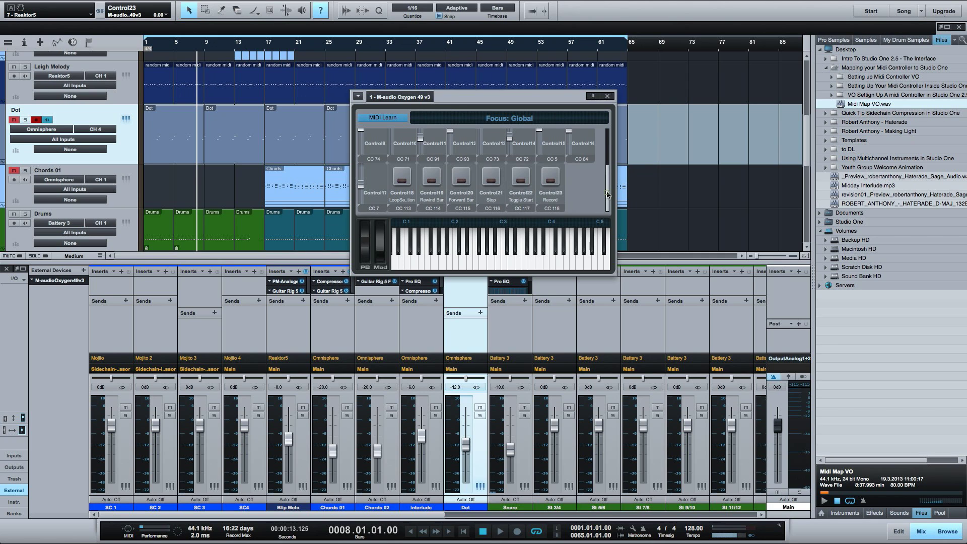
{"action": "scroll", "coordinate": [607, 195], "scroll_direction": "up", "scroll_amount": 3}
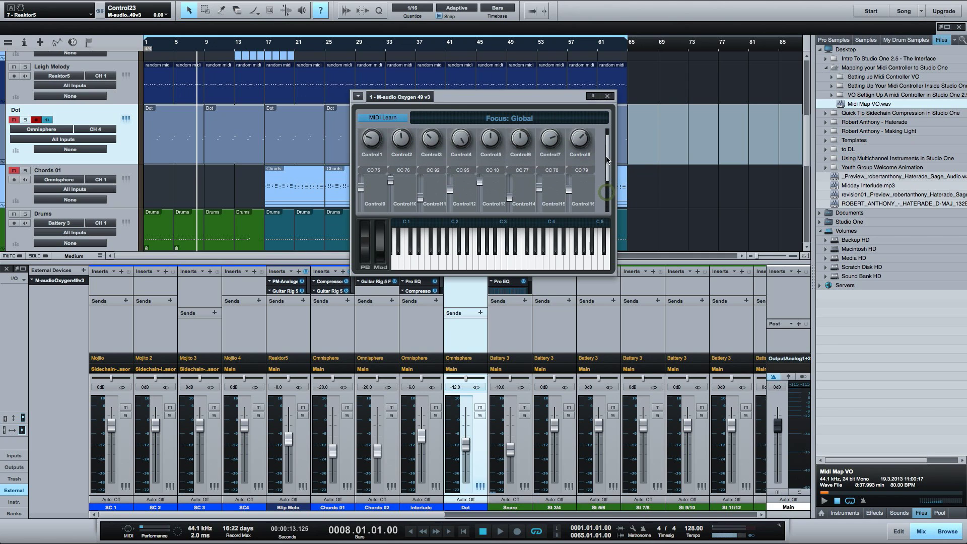
Close the device panel and test play, stop, and bar forward/back on the transport.
{"action": "left_click", "coordinate": [607, 96]}
{"action": "key", "text": "space"}
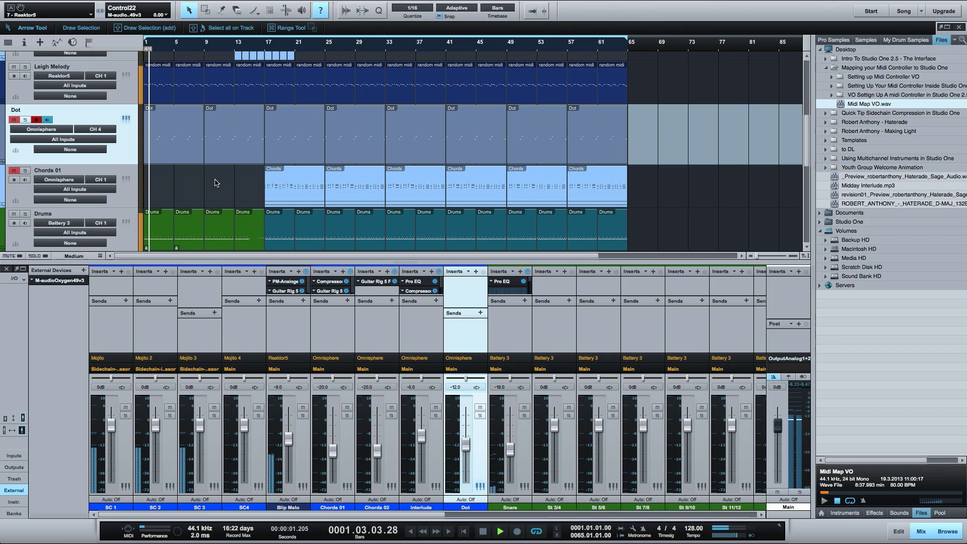
{"action": "key", "text": "space"}
{"action": "key", "text": "KP_Add"}
{"action": "key", "text": "KP_Add"}
{"action": "key", "text": "KP_Add"}
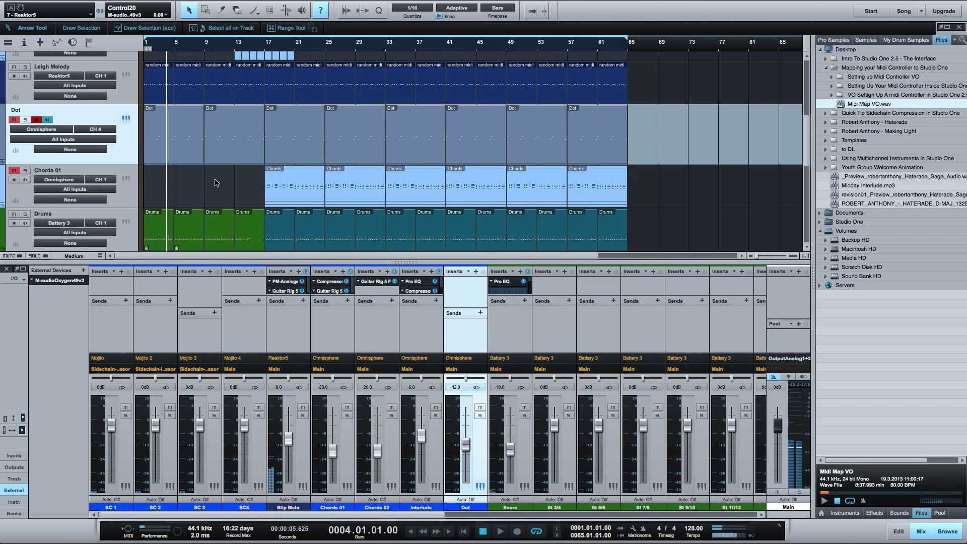
{"action": "key", "text": "KP_Add"}
{"action": "key", "text": "KP_Subtract"}
{"action": "key", "text": "KP_Subtract"}
{"action": "key", "text": "KP_Subtract"}
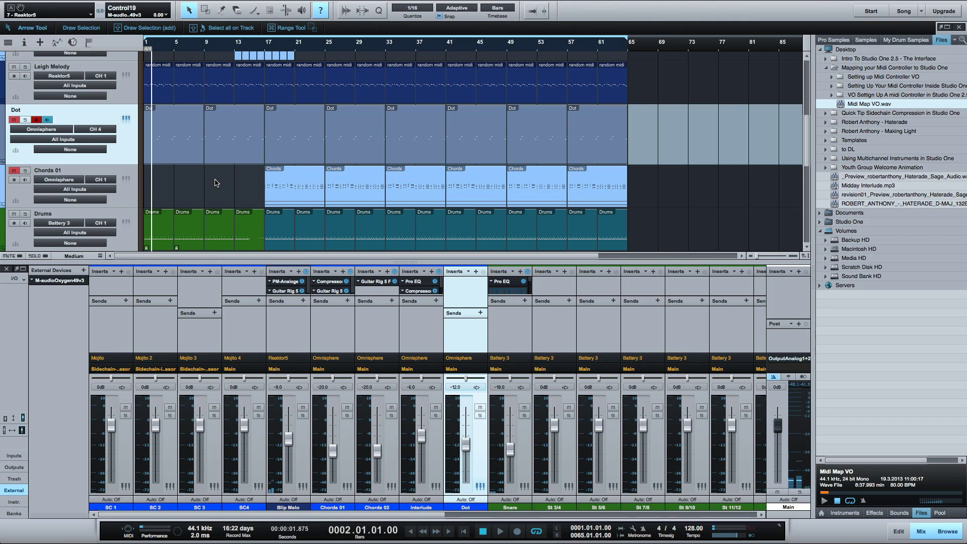
Record a short event on the Dot track, then switch to the Range Tool.
{"action": "key", "text": "KP_Multiply"}
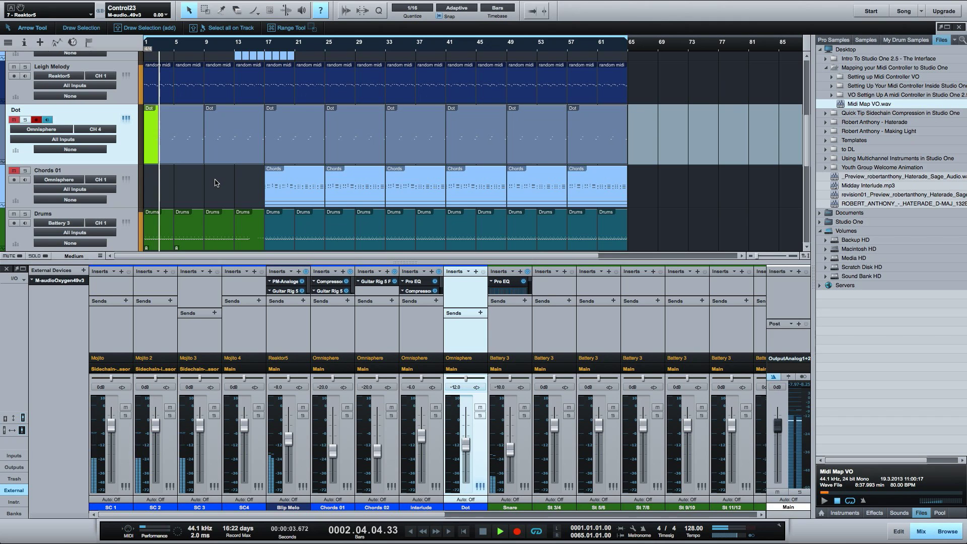
{"action": "key", "text": "KP_Multiply"}
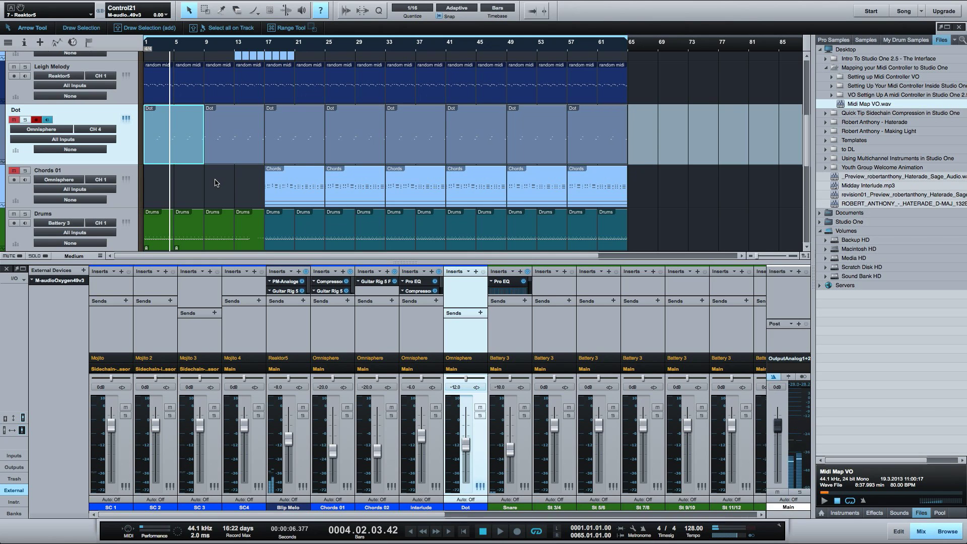
{"action": "key", "text": "2"}
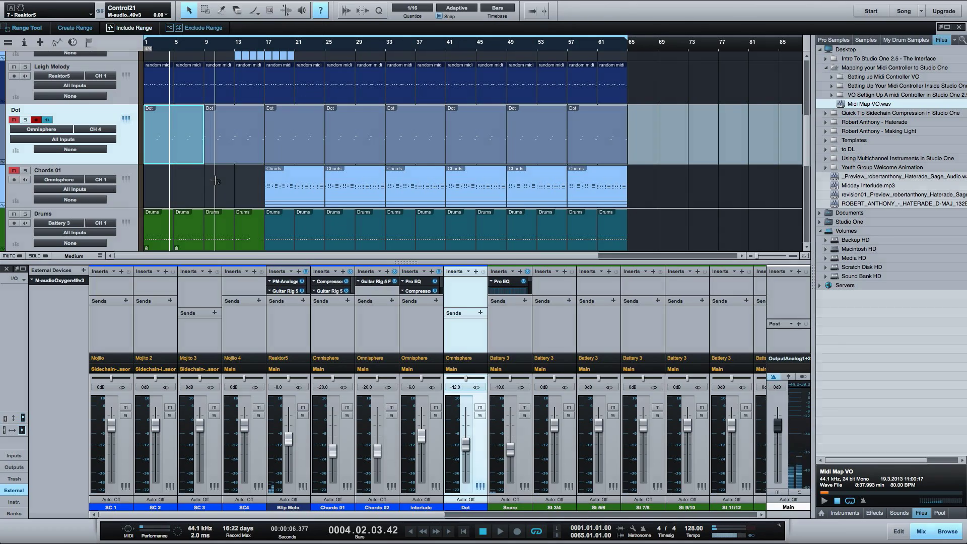